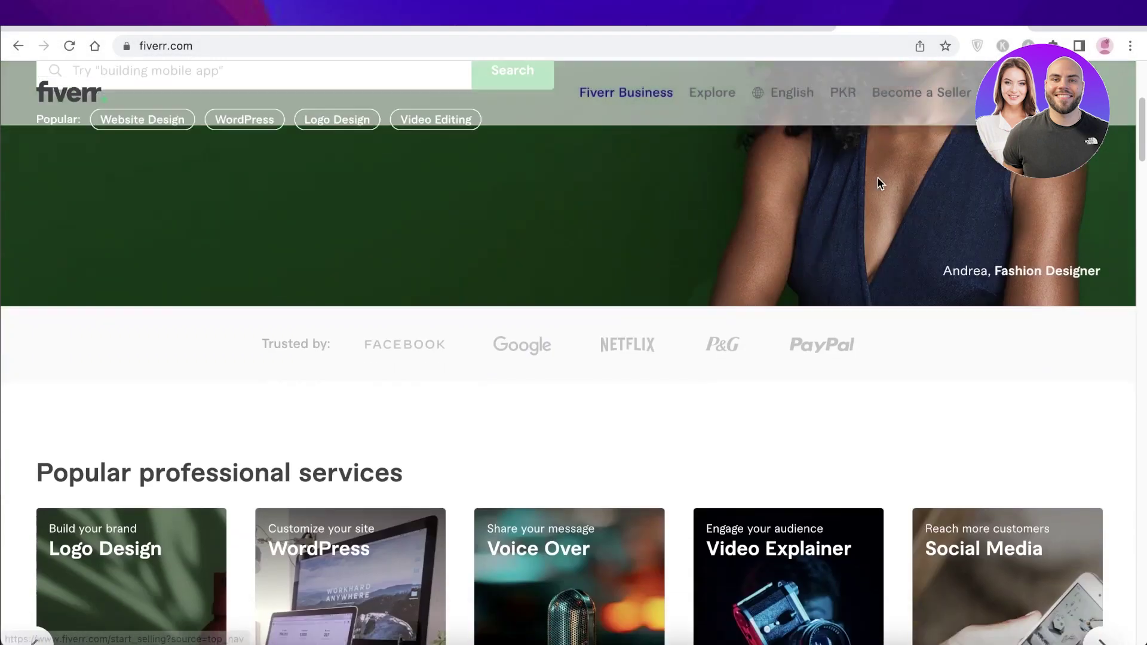
Scroll down the Fiverr homepage and back up to the hero search
scroll(879, 180, down, 5)
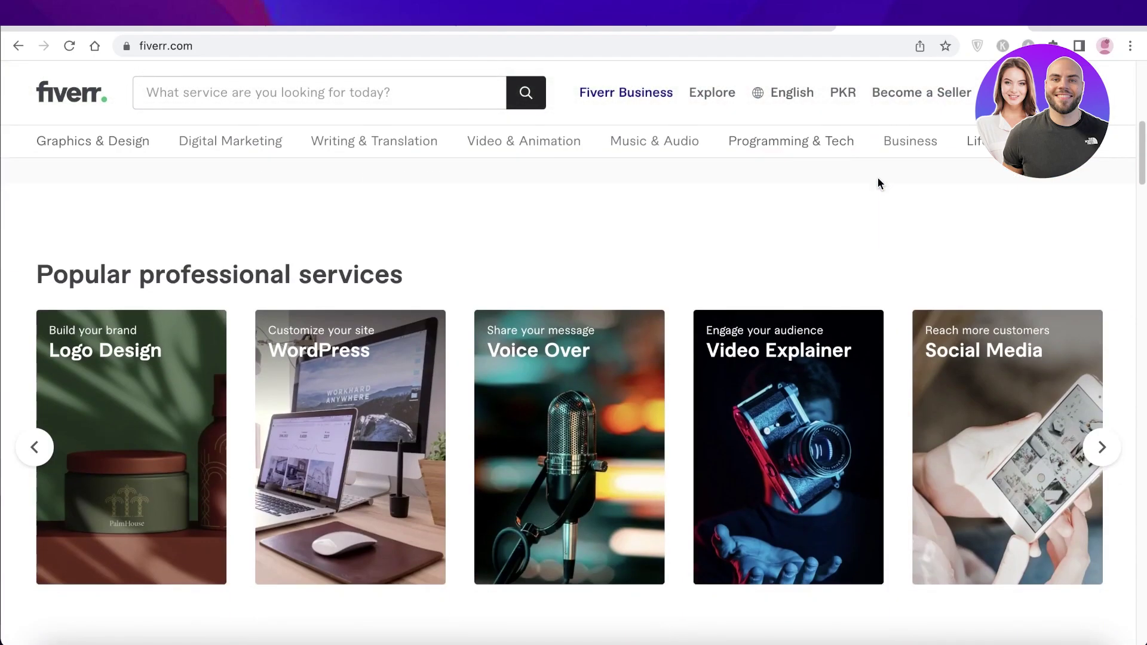
scroll(877, 177, down, 2)
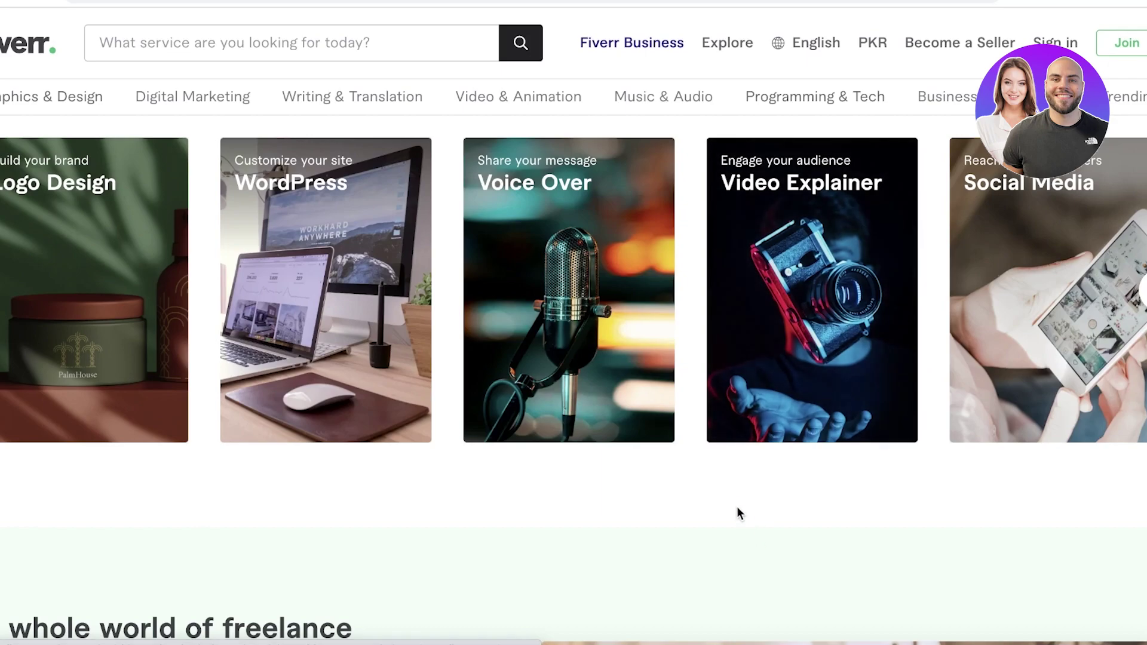
scroll(732, 437, up, 6)
scroll(728, 457, up, 5)
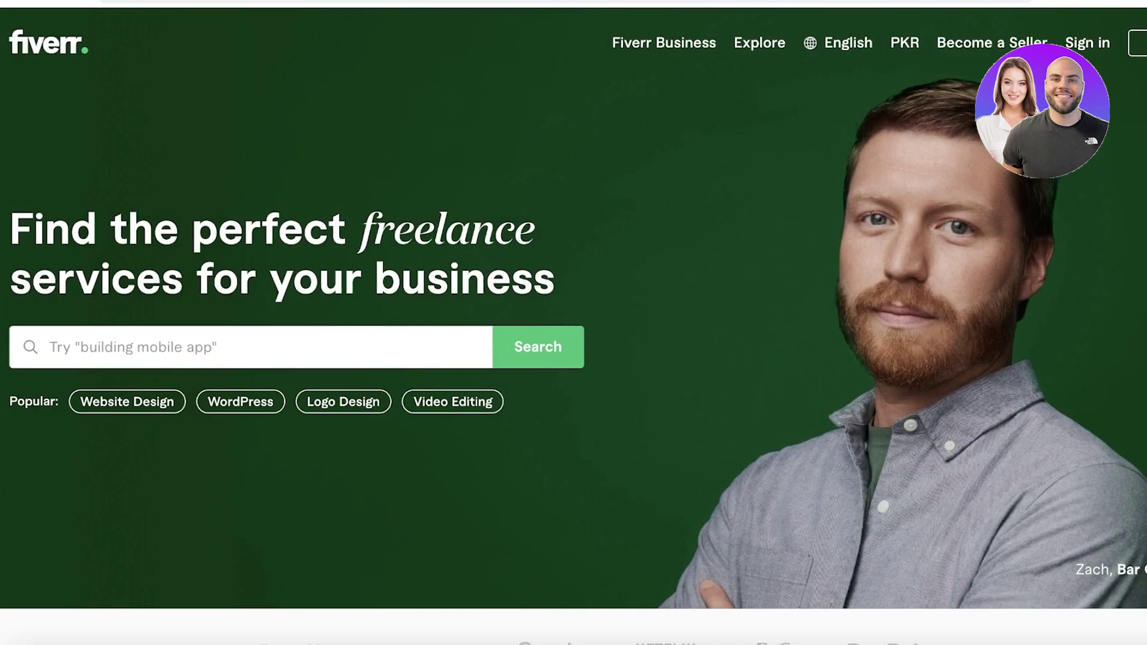
Join Fiverr with Continue with Google, choosing the first Google account
click(1128, 51)
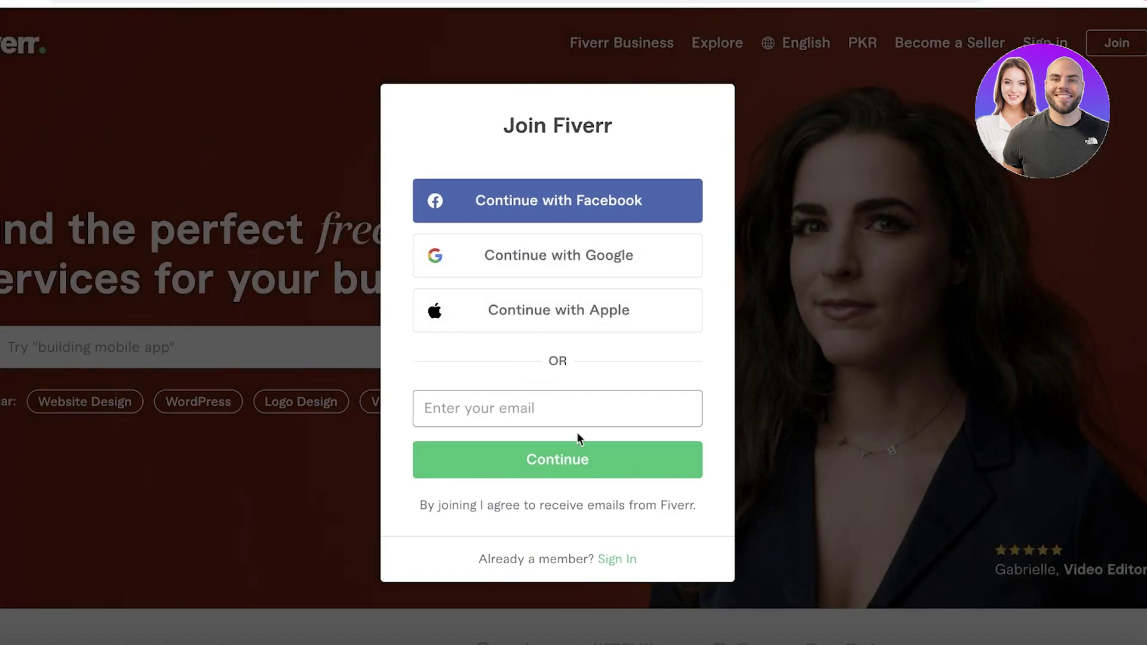
click(575, 269)
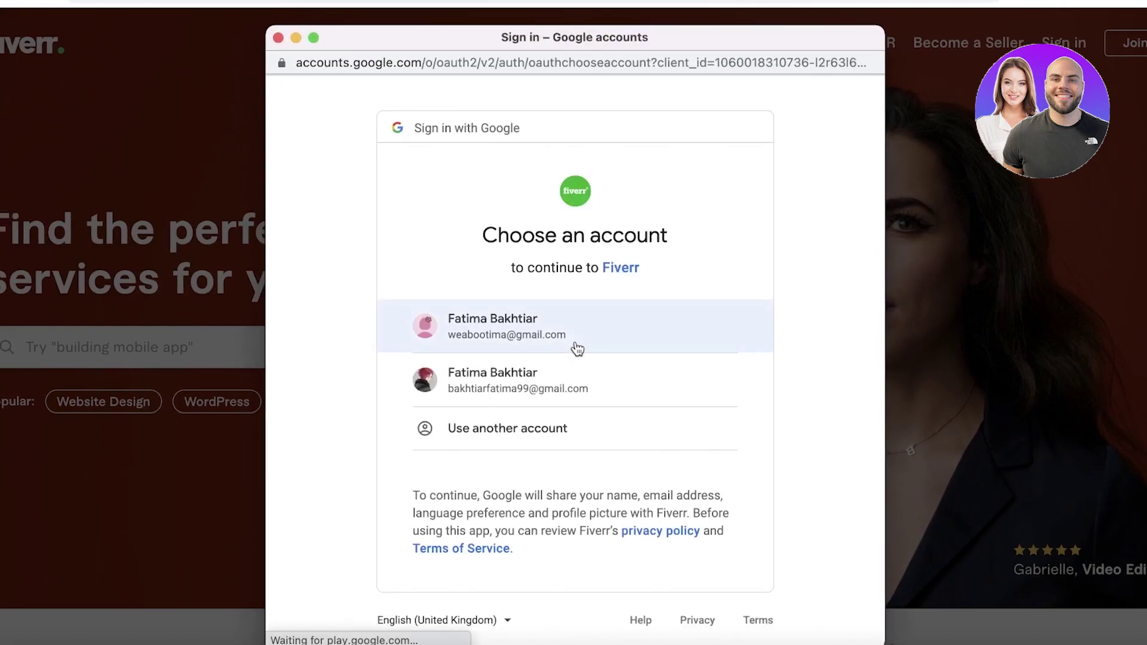
click(575, 346)
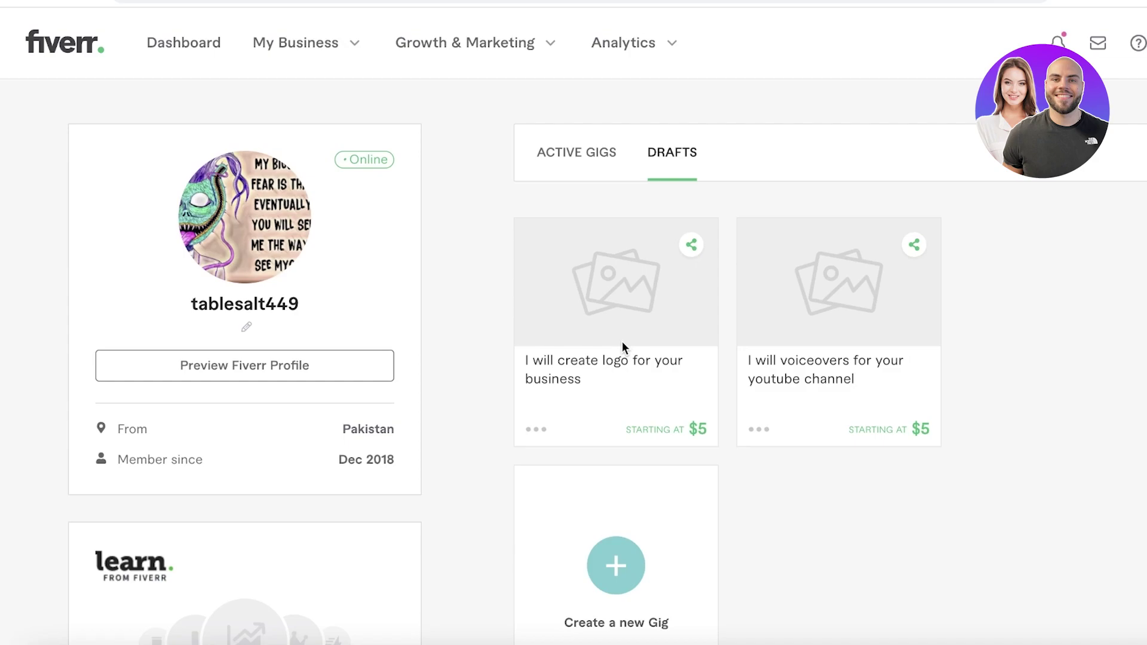
scroll(622, 341, down, 5)
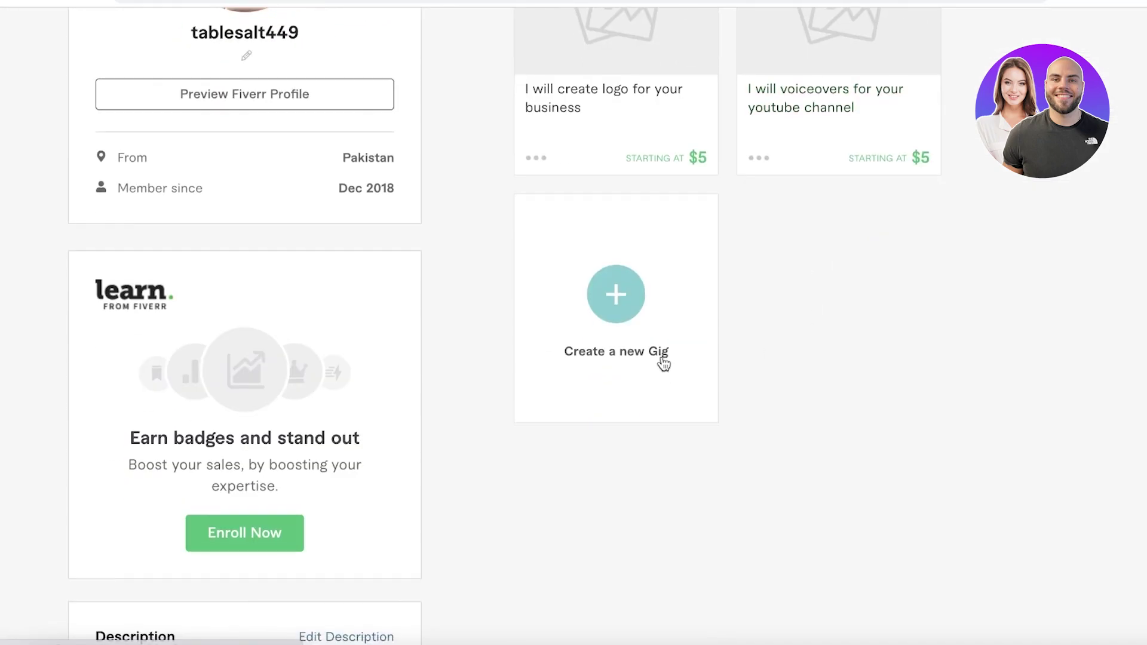
scroll(910, 280, up, 3)
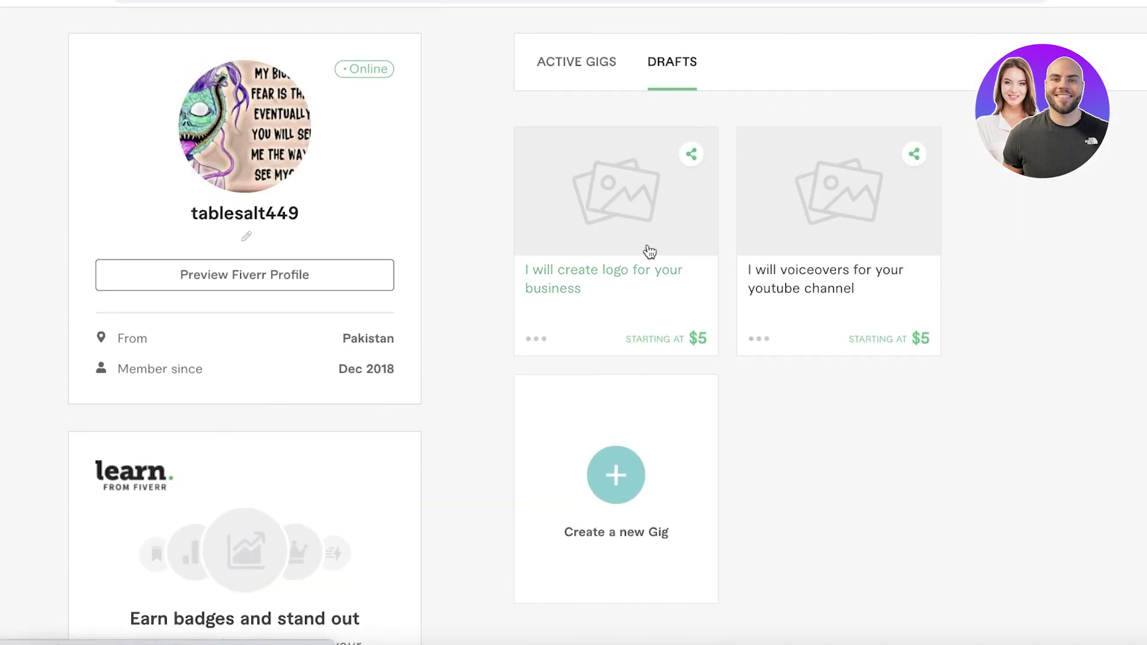
scroll(633, 323, up, 2)
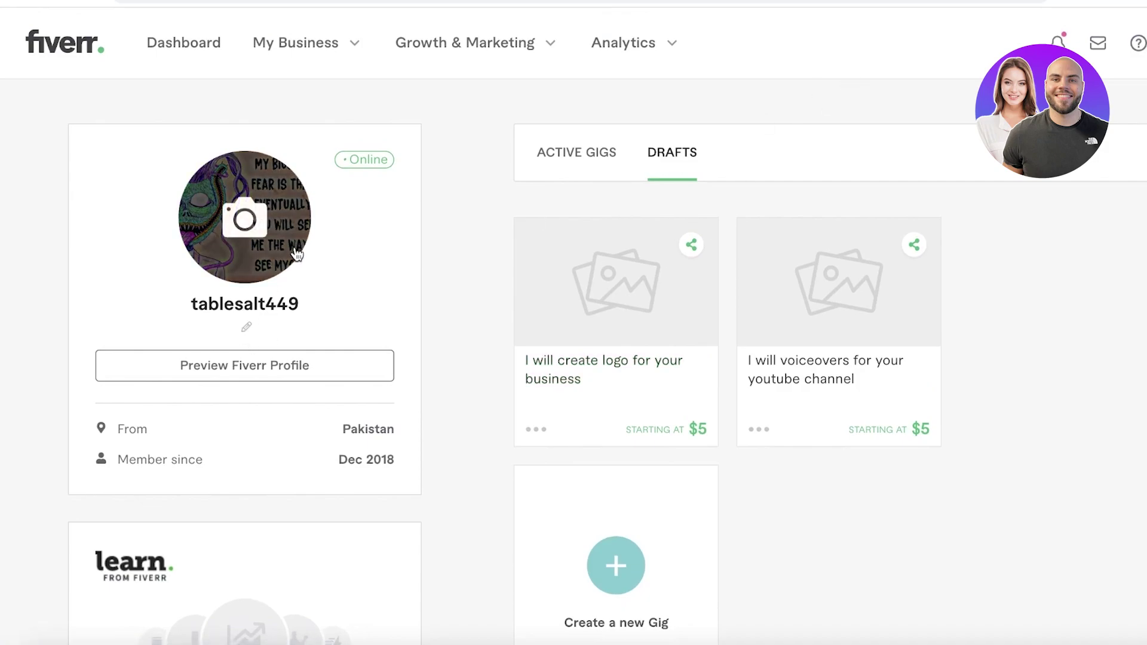
scroll(297, 268, down, 2)
scroll(230, 342, up, 2)
scroll(461, 266, down, 7)
scroll(501, 388, up, 1)
scroll(358, 389, down, 8)
scroll(313, 225, up, 2)
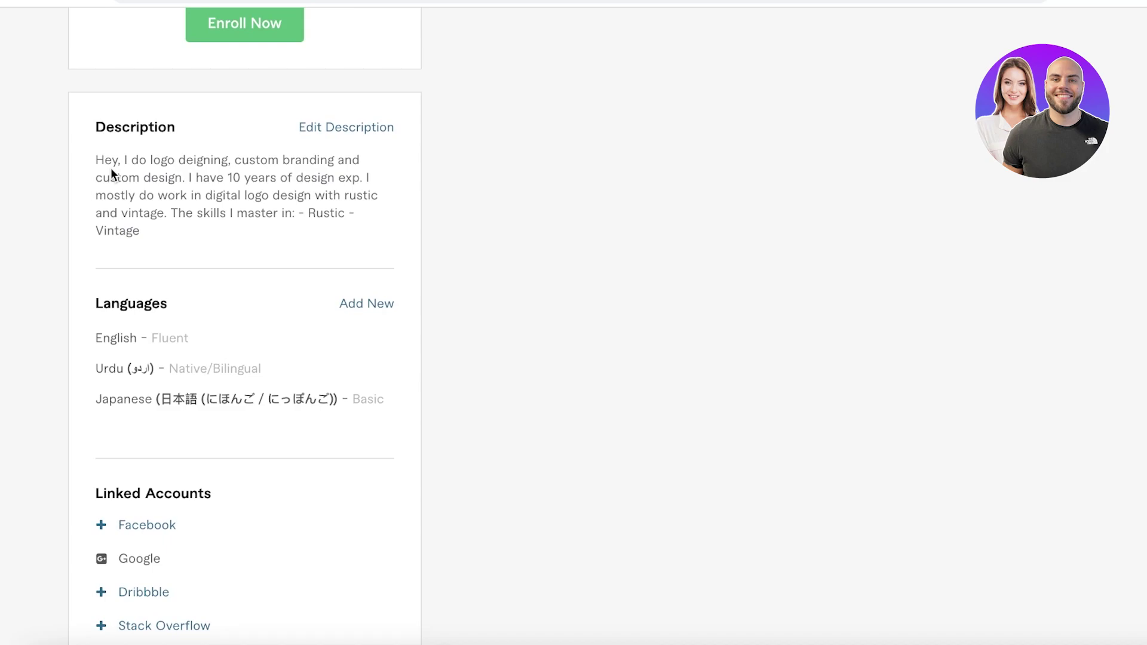
scroll(126, 191, up, 1)
drag(122, 189, 178, 257)
click(192, 205)
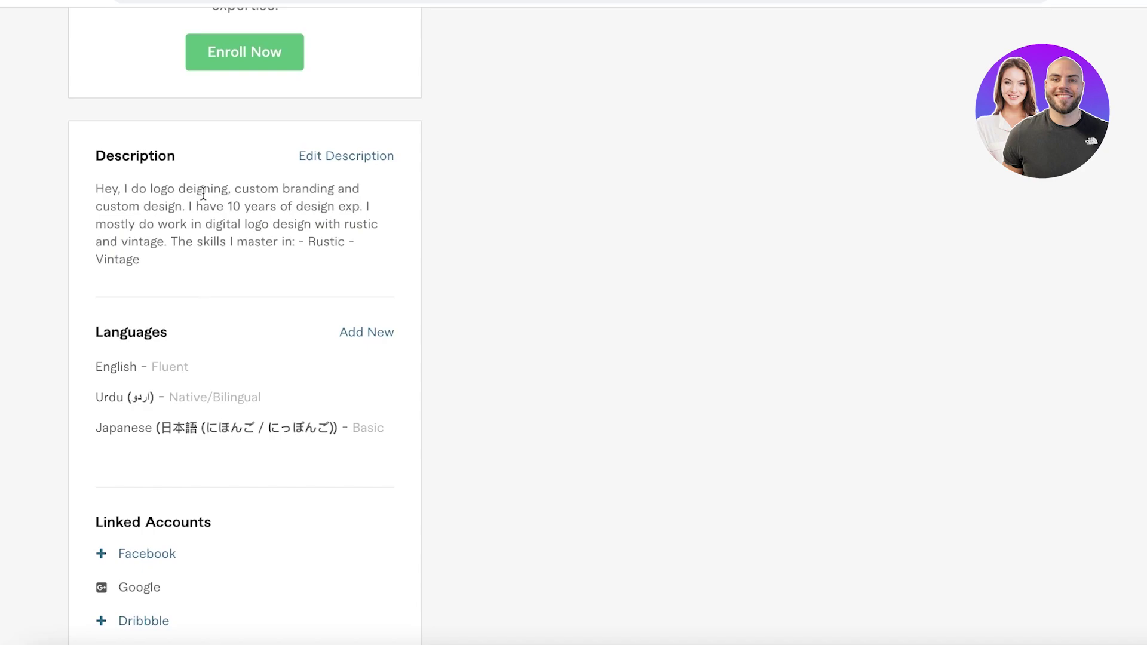
drag(179, 191, 230, 192)
click(160, 239)
scroll(565, 160, down, 3)
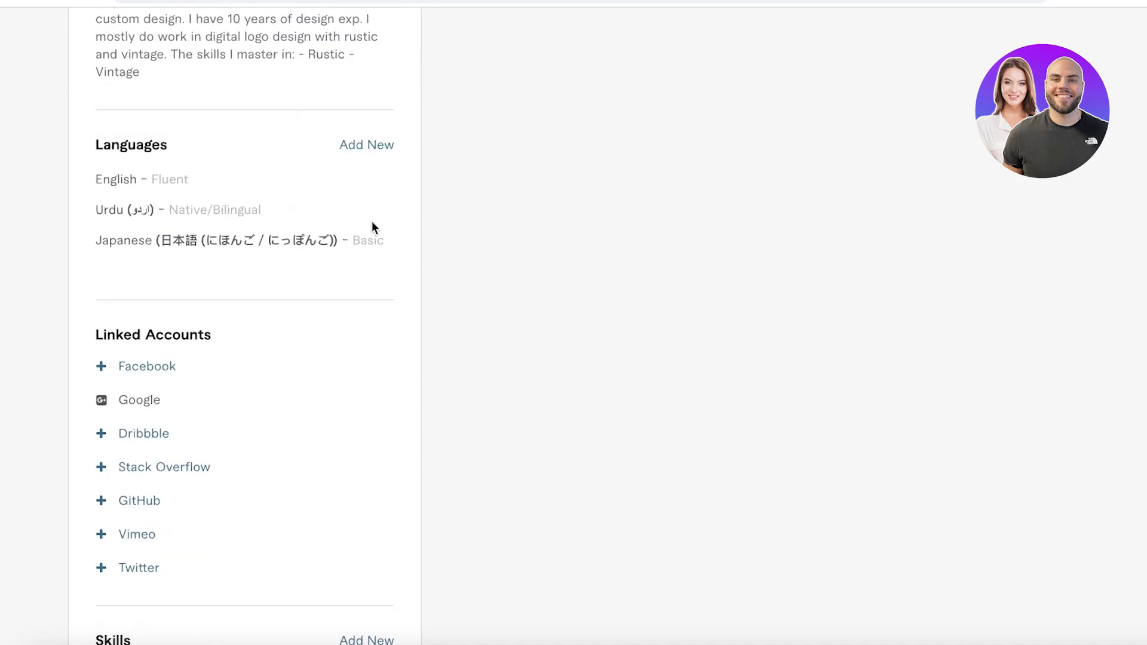
scroll(422, 179, down, 3)
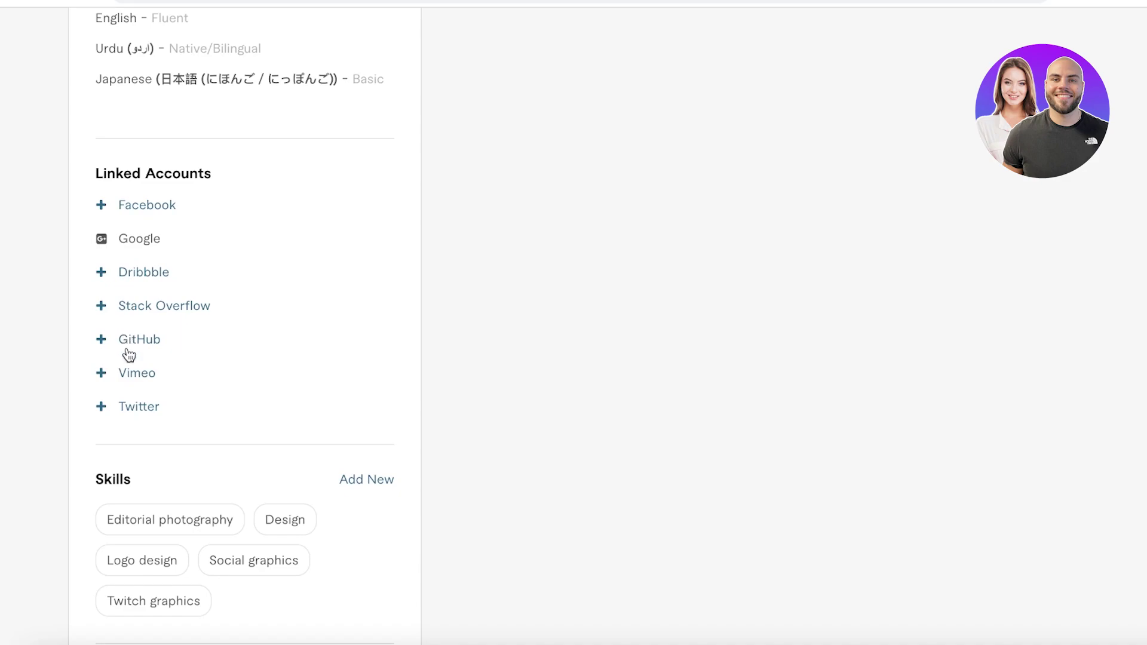
scroll(460, 214, down, 3)
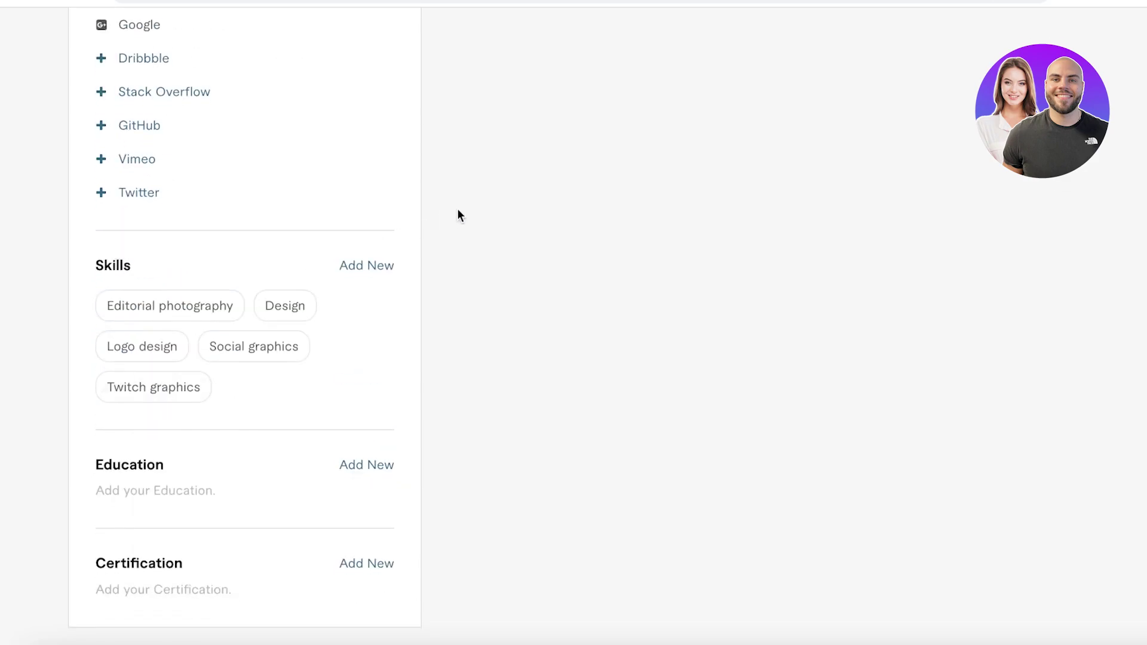
scroll(459, 208, up, 1)
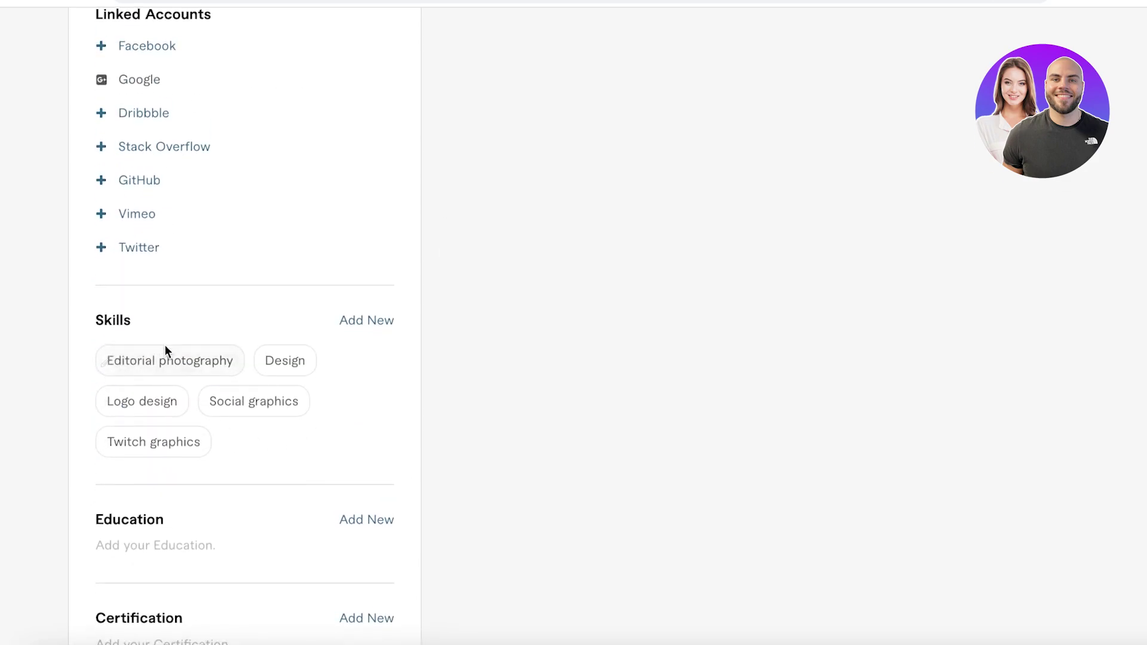
Add Marketing as an Expert-level skill to the seller profile
click(360, 321)
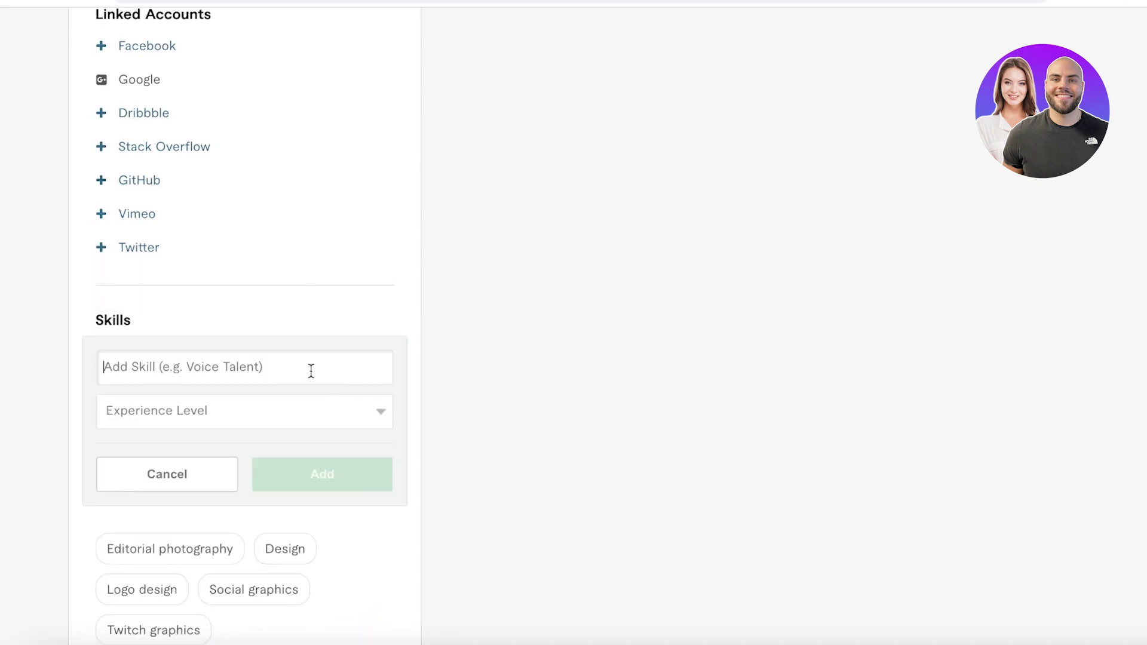
text(Mark)
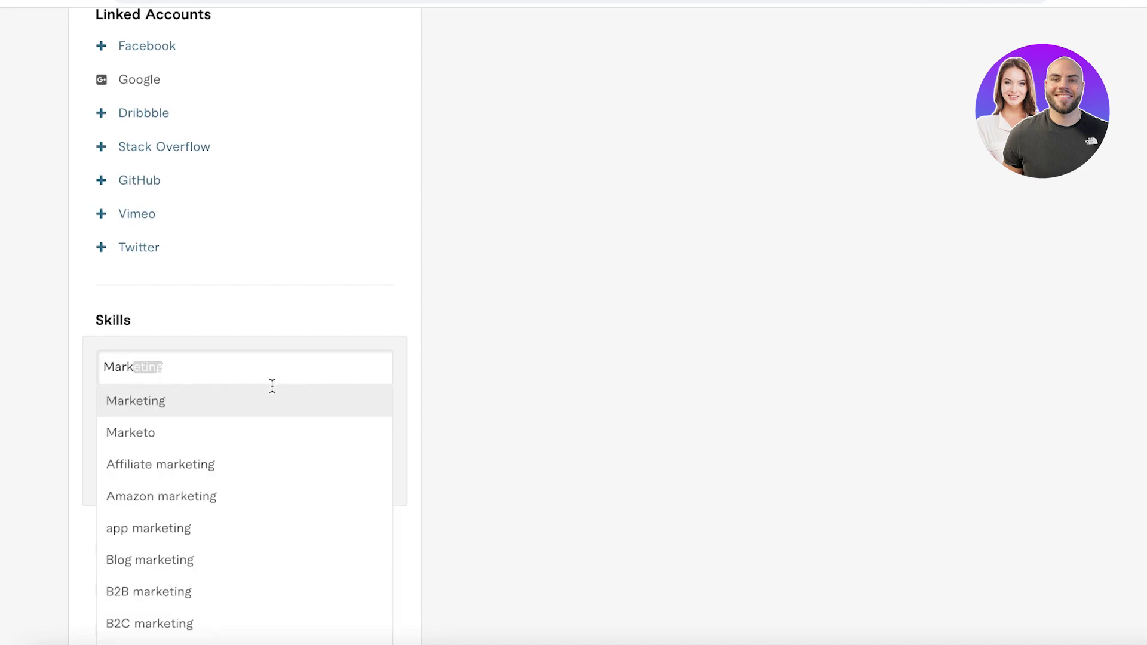
click(225, 413)
click(225, 411)
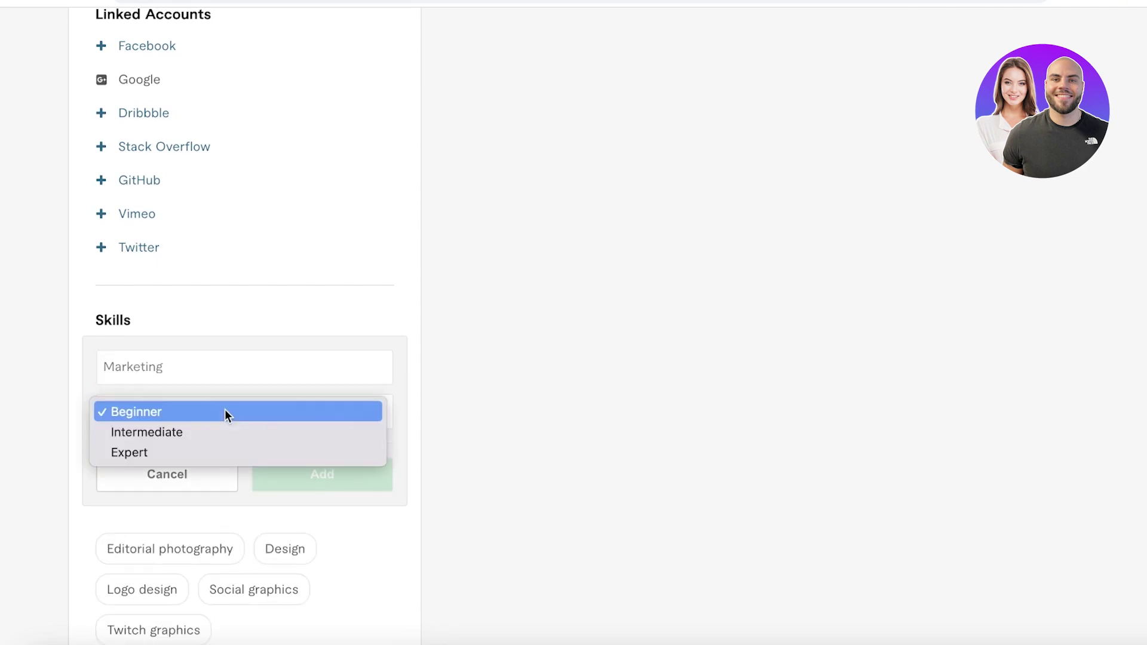
click(213, 450)
click(281, 472)
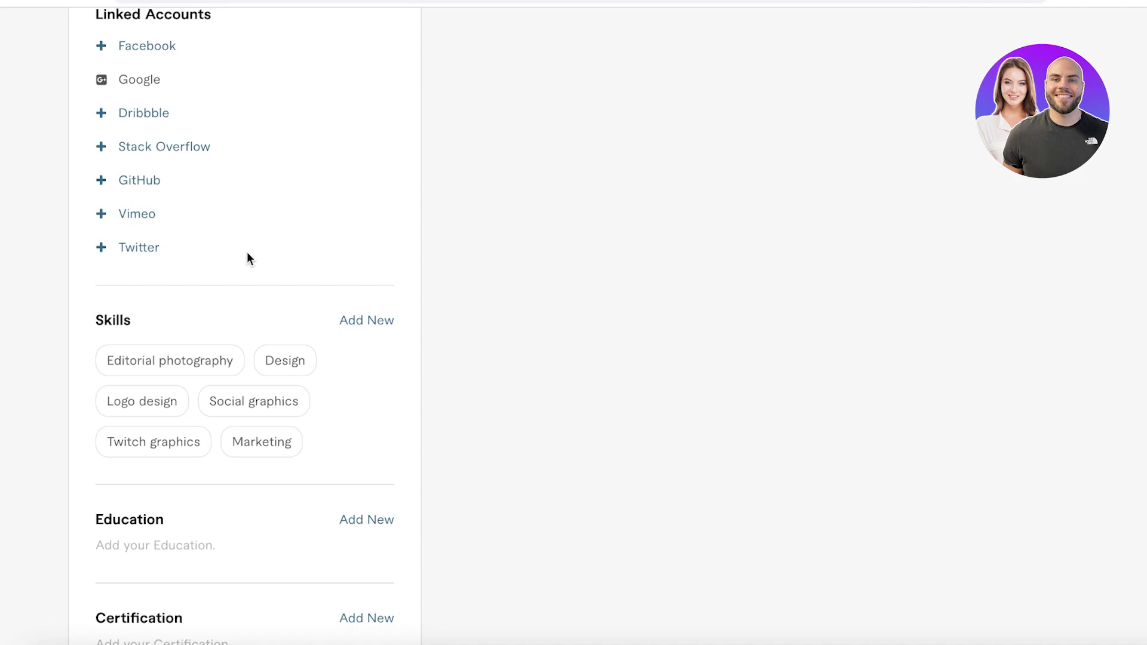
click(341, 328)
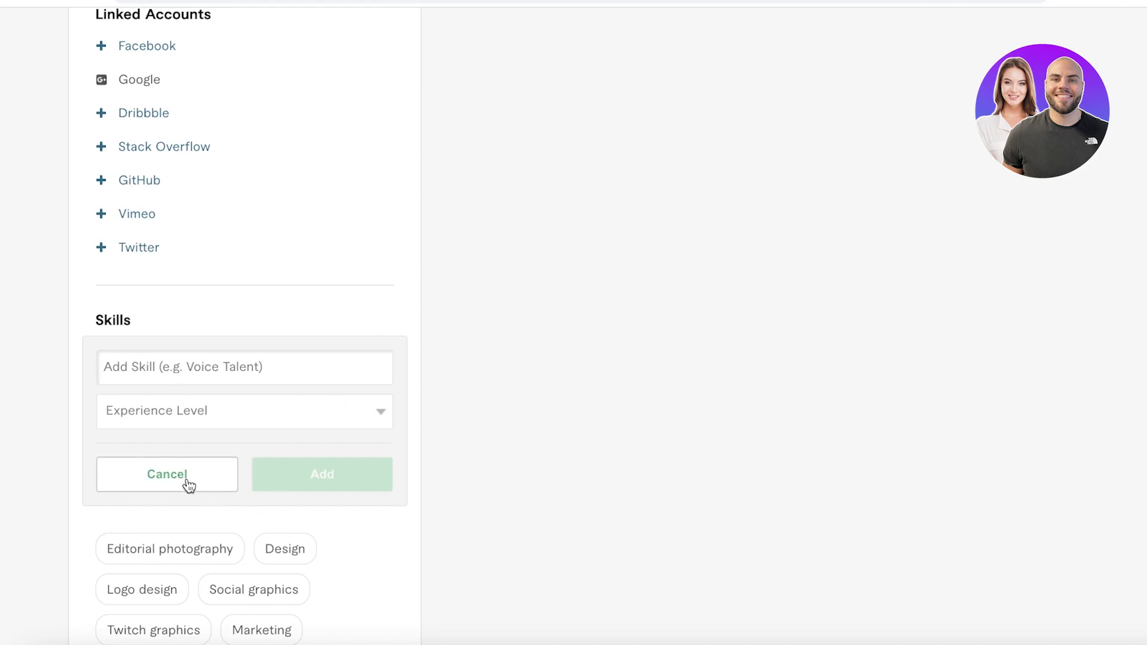
click(151, 474)
scroll(518, 209, down, 1)
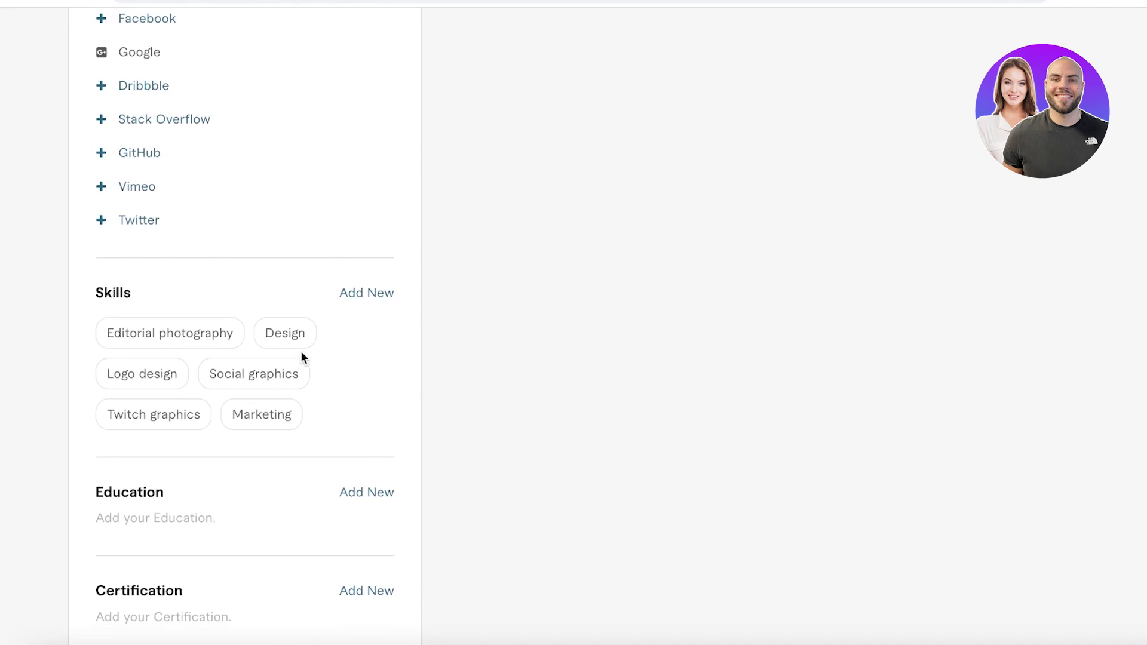
mouse_move(304, 357)
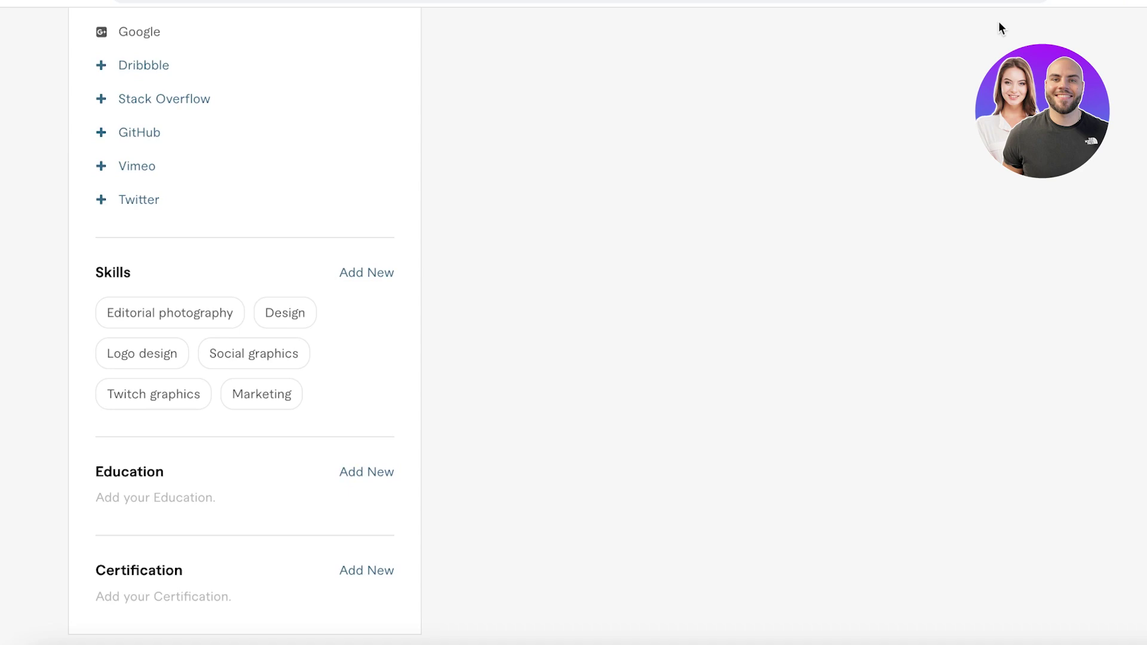
scroll(714, 127, down, 3)
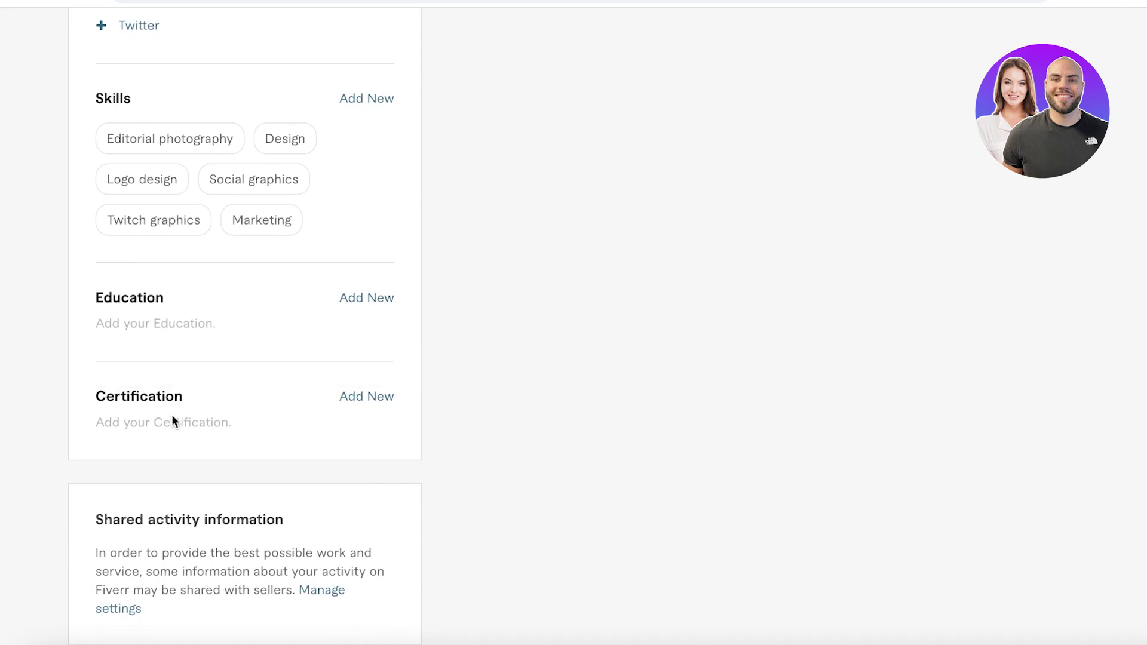
scroll(171, 414, down, 1)
scroll(171, 414, down, 2)
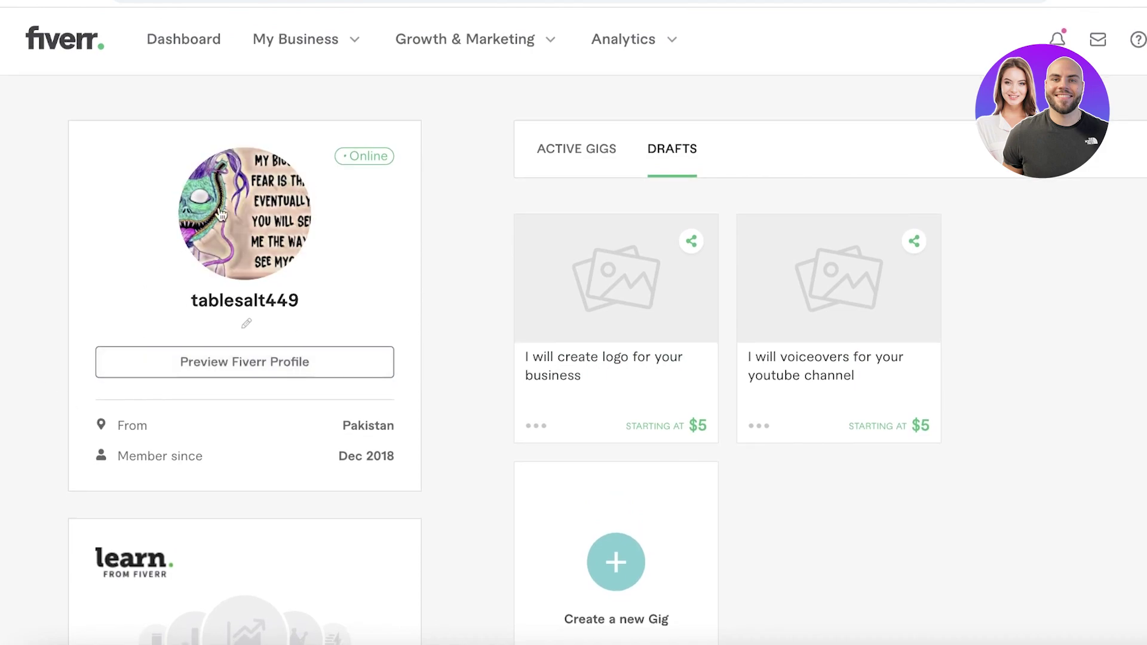
mouse_move(237, 195)
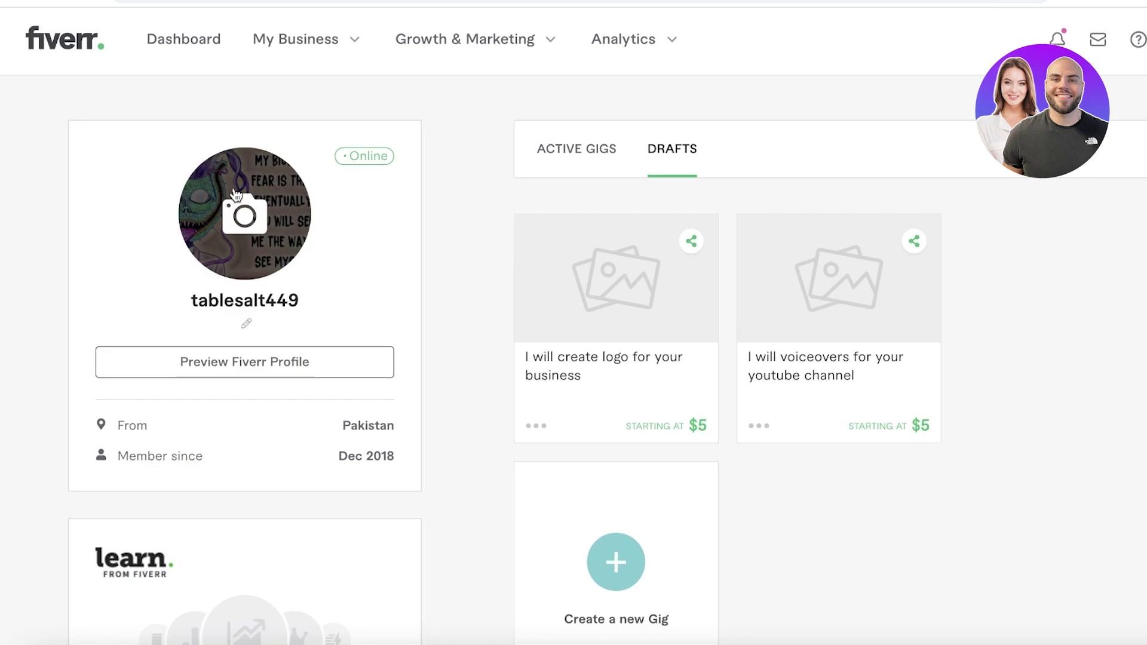
From Active Gigs, start a new gig titled 'I will create a social media marketing campaign for your product.'
click(577, 148)
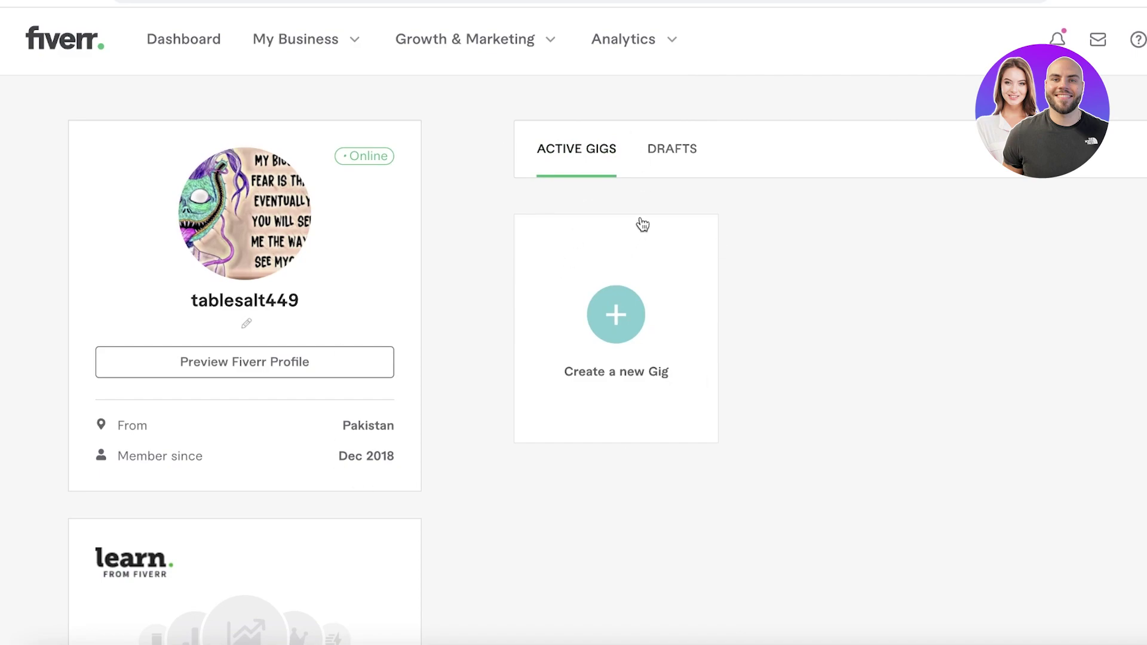
click(615, 332)
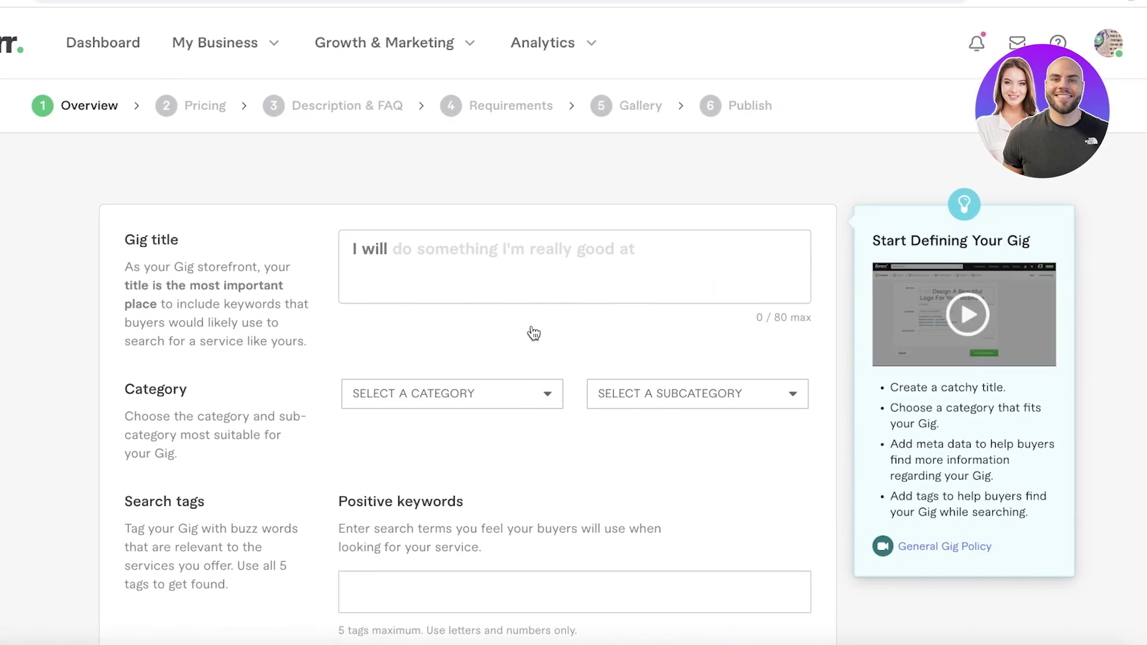
click(518, 295)
text(create a social media marketing campaign for your product)
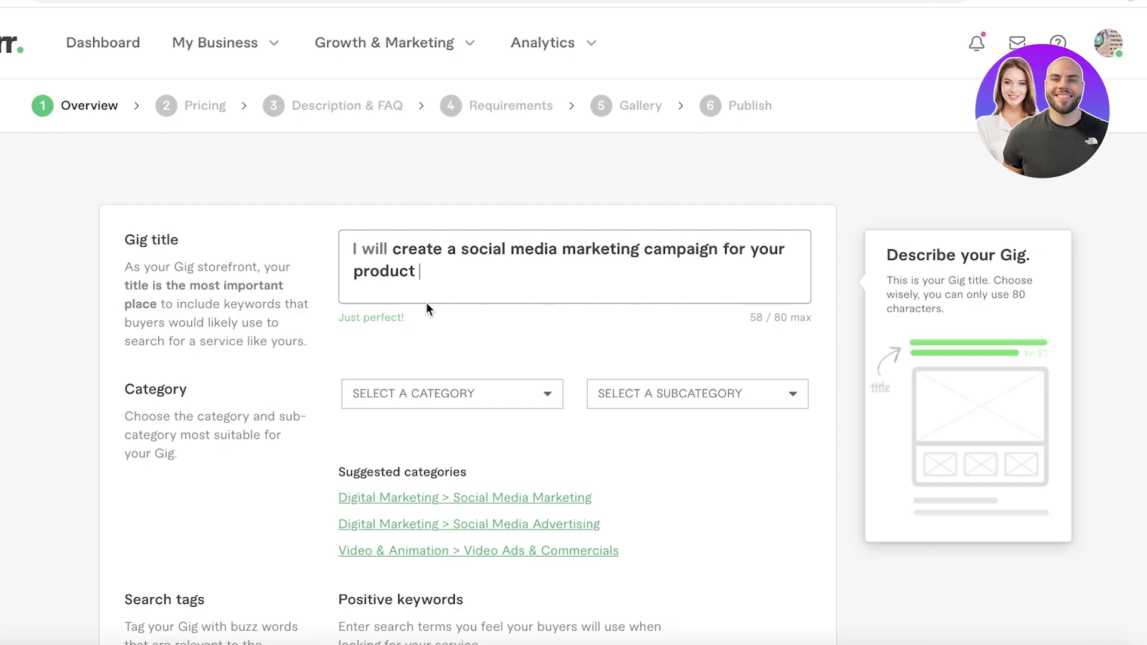
text(.)
scroll(378, 365, down, 3)
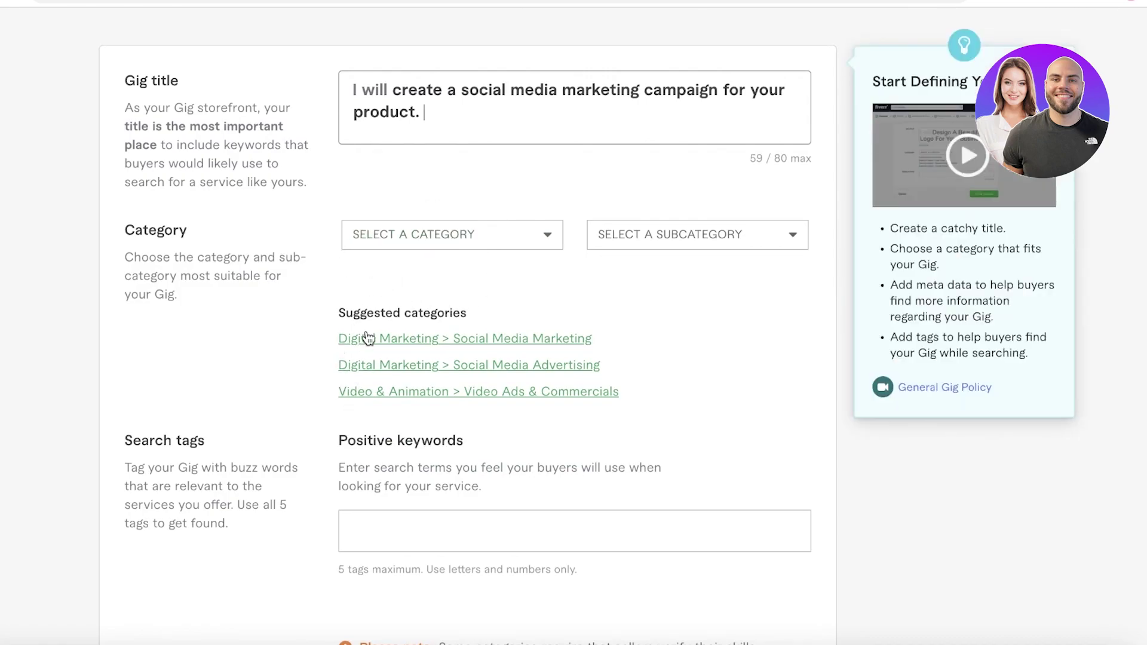
Drop the title's trailing period and file the gig under Digital Marketing > Social Media Marketing
click(411, 233)
click(412, 233)
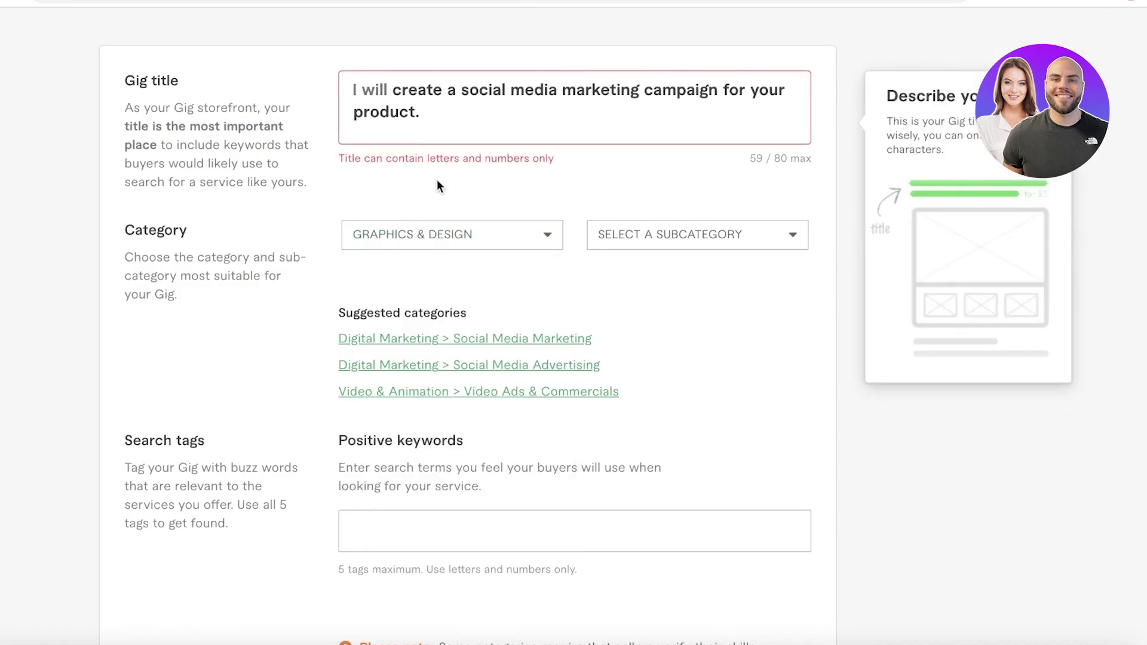
click(445, 138)
key(BackSpace)
key(BackSpace)
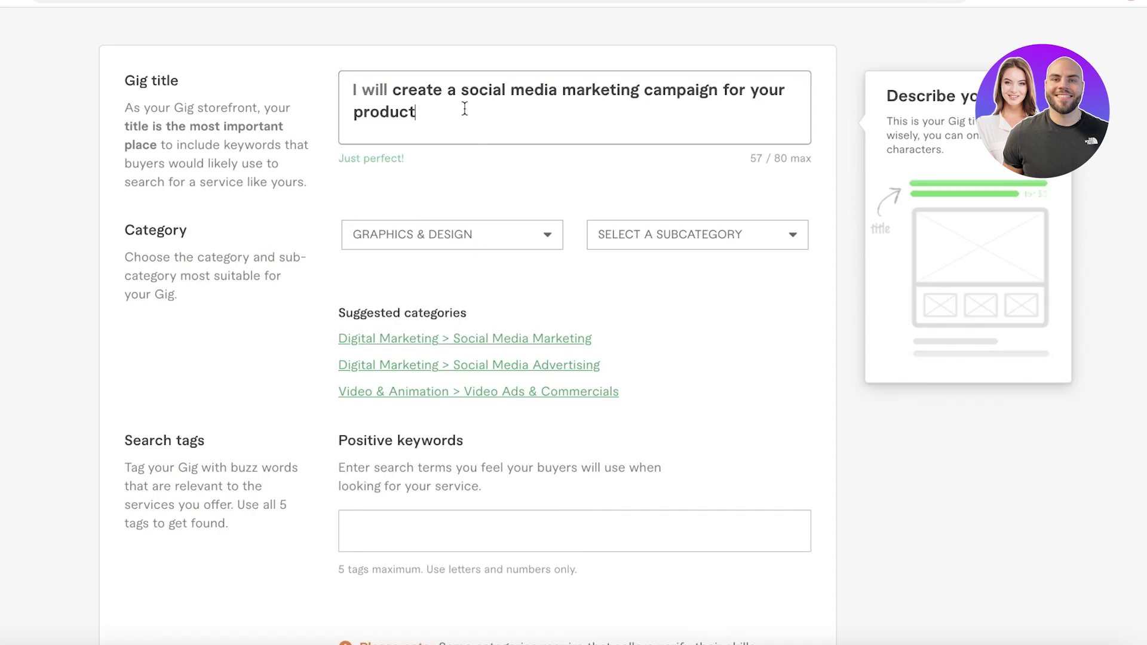
click(436, 343)
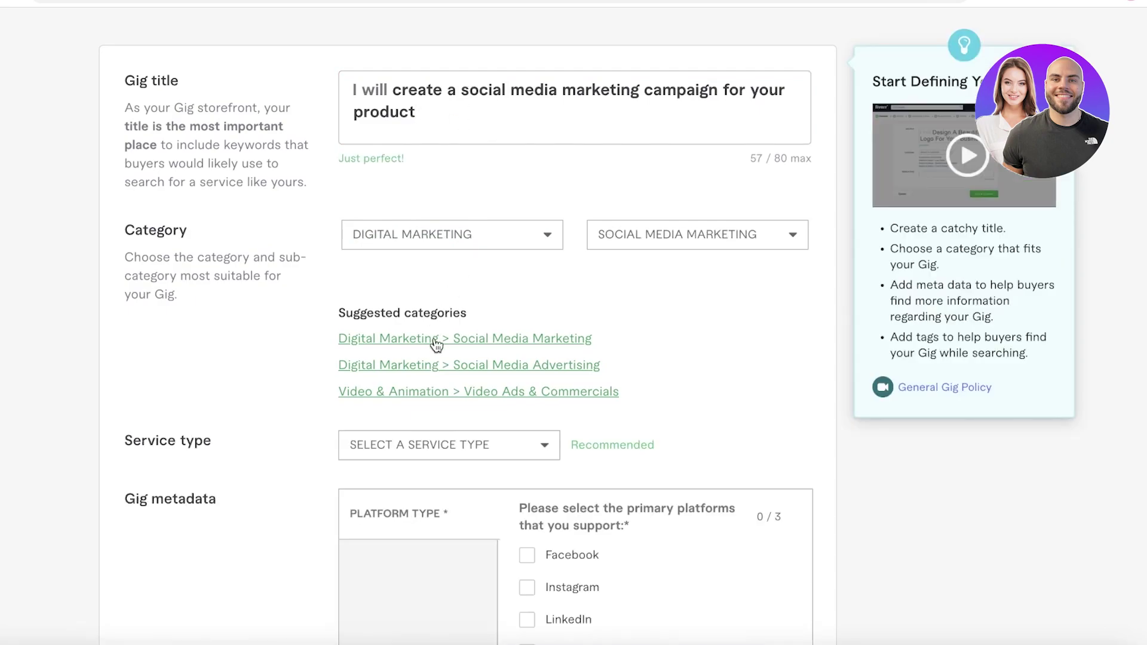
click(615, 233)
click(541, 245)
click(541, 246)
click(650, 223)
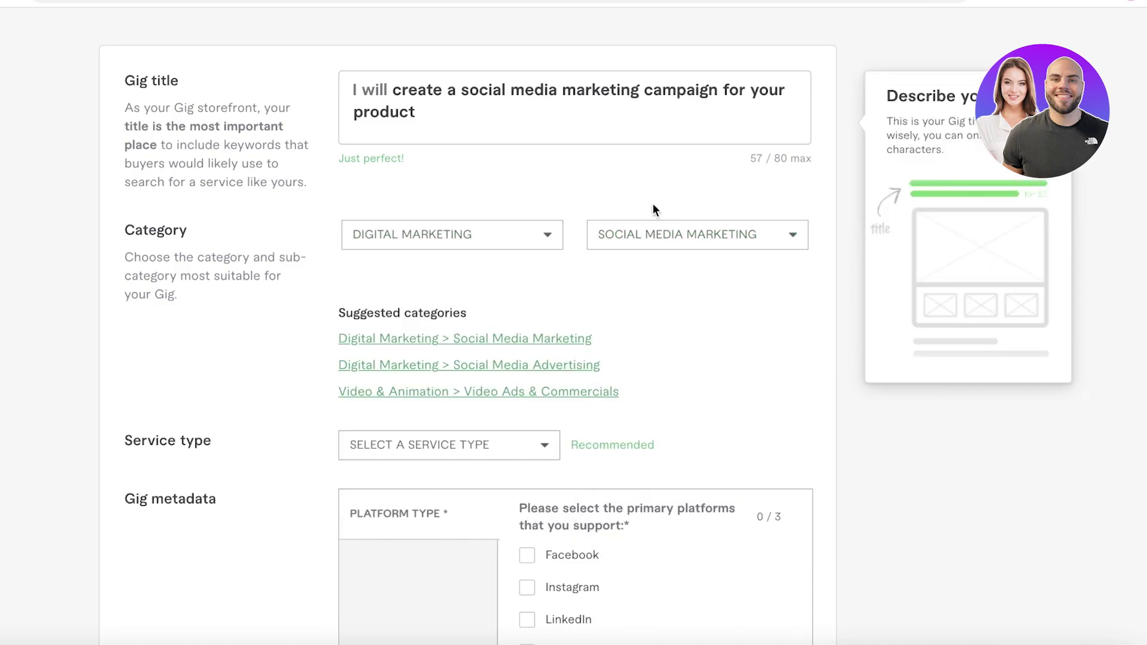
scroll(645, 212, down, 2)
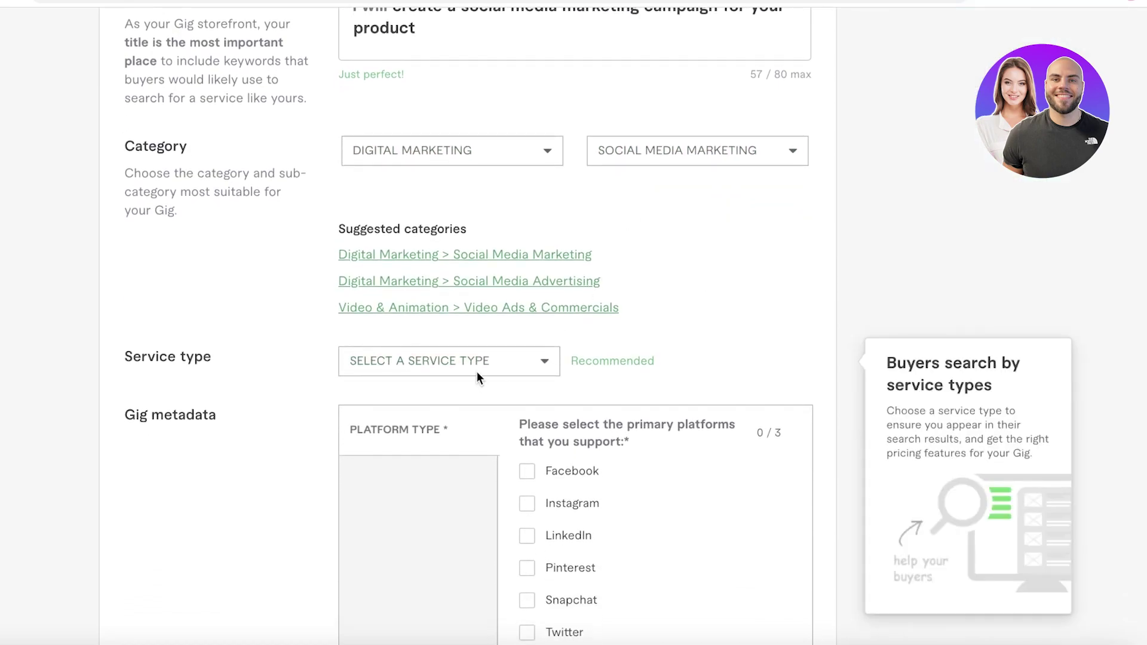
Set the gig's service type to Social Media Management
click(477, 370)
scroll(669, 274, down, 5)
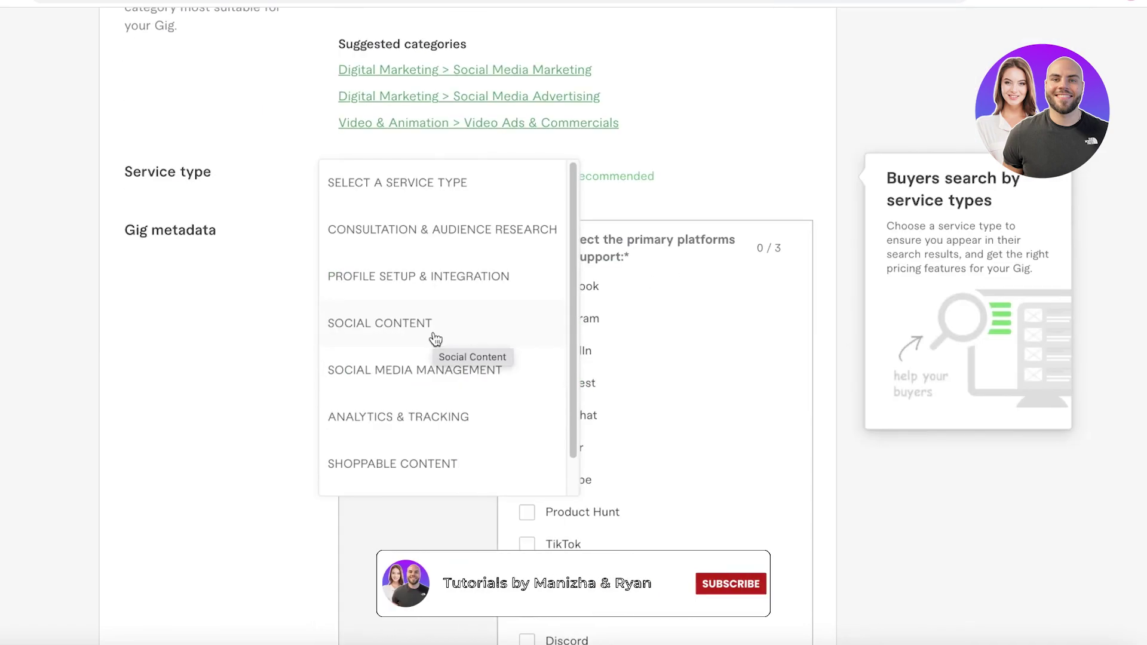
click(434, 335)
click(445, 176)
scroll(405, 402, down, 6)
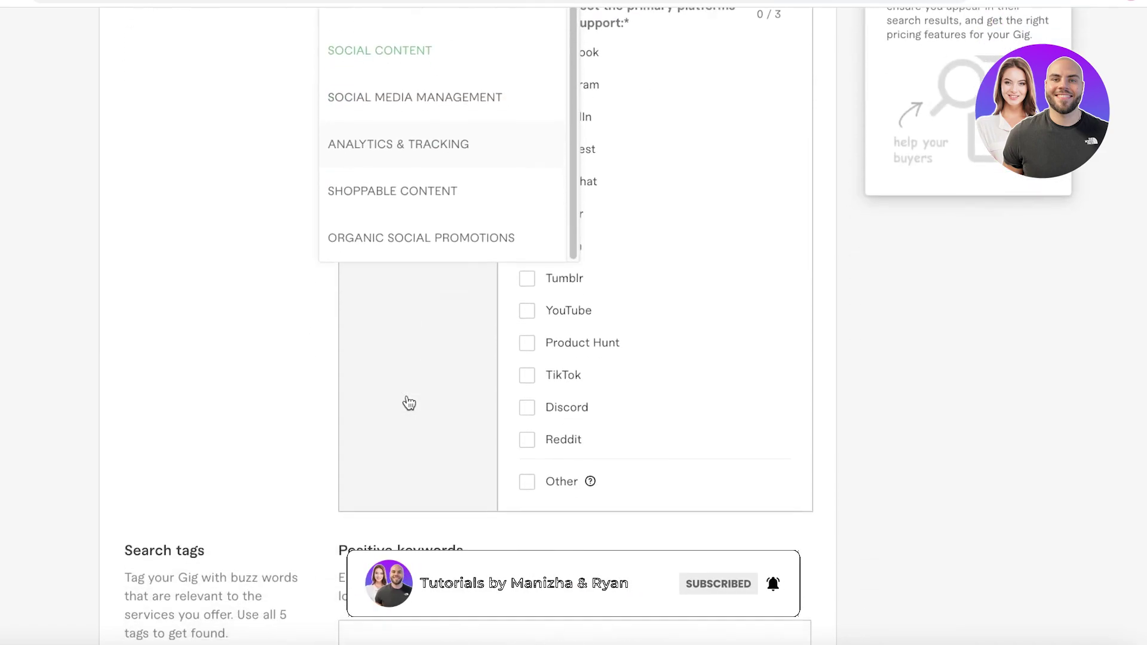
scroll(405, 402, up, 4)
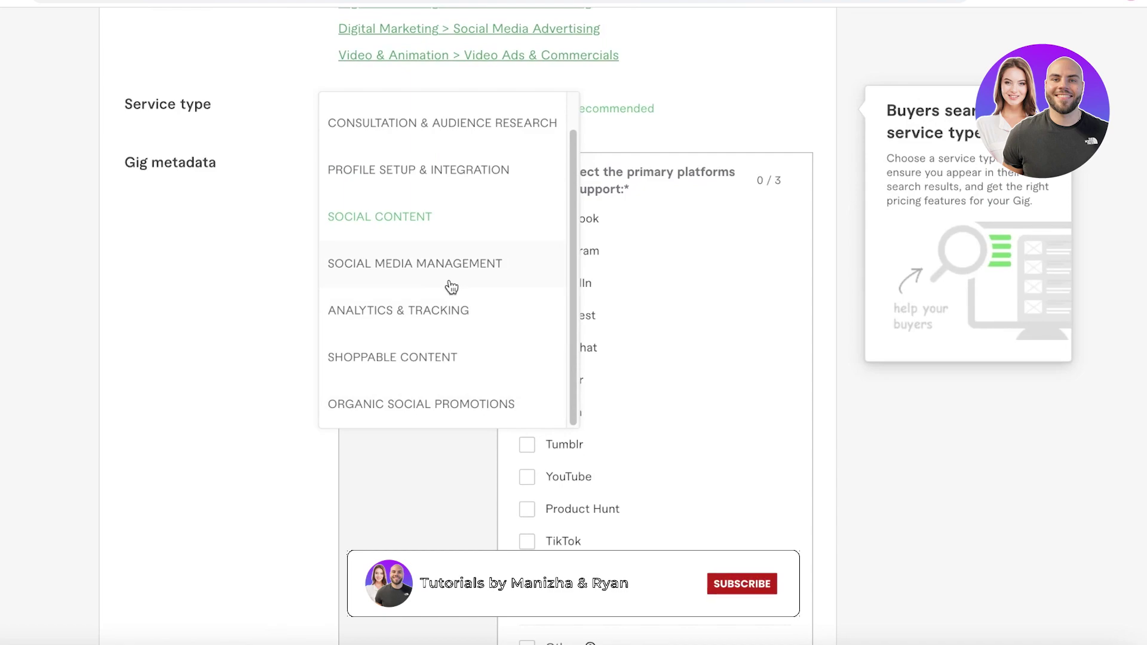
click(386, 267)
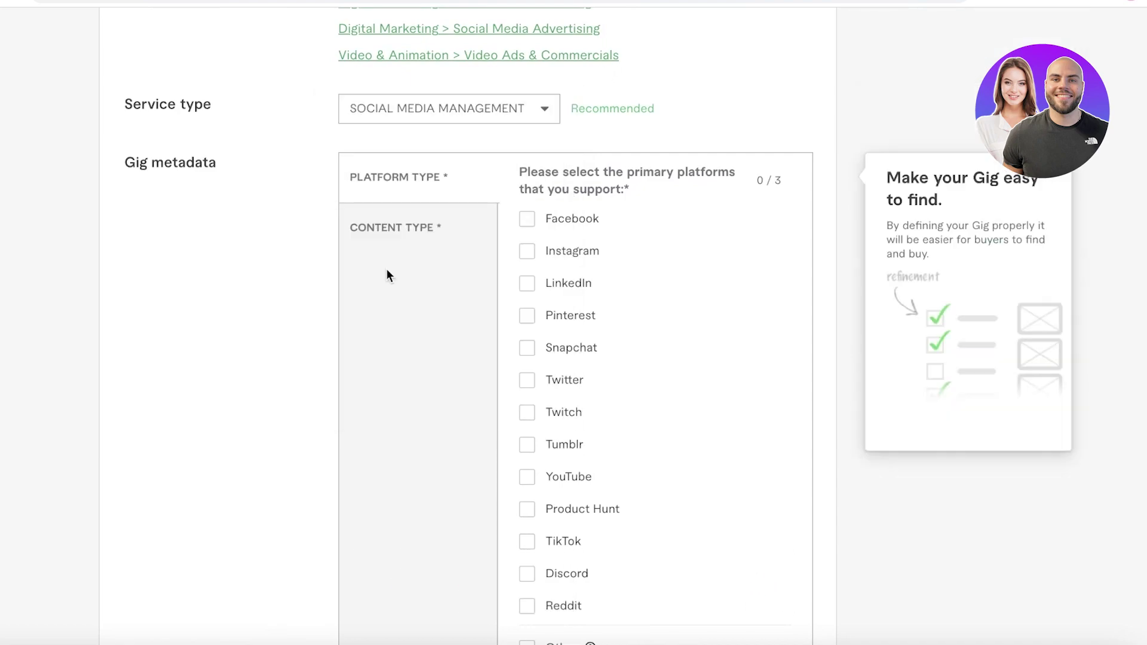
click(464, 116)
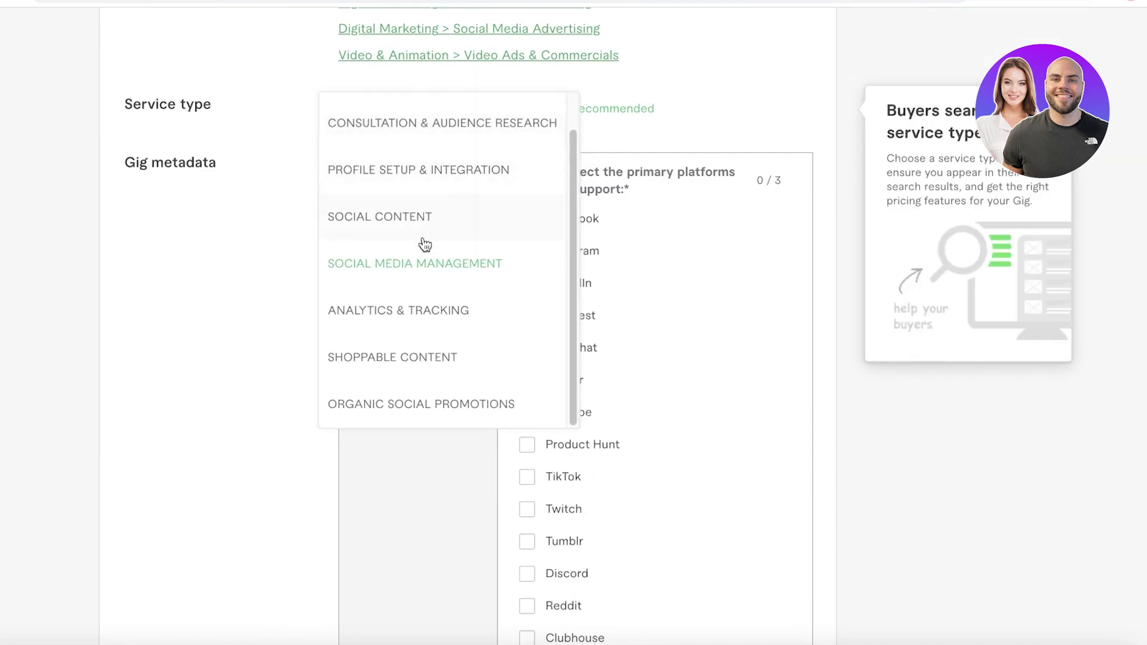
scroll(422, 239, up, 1)
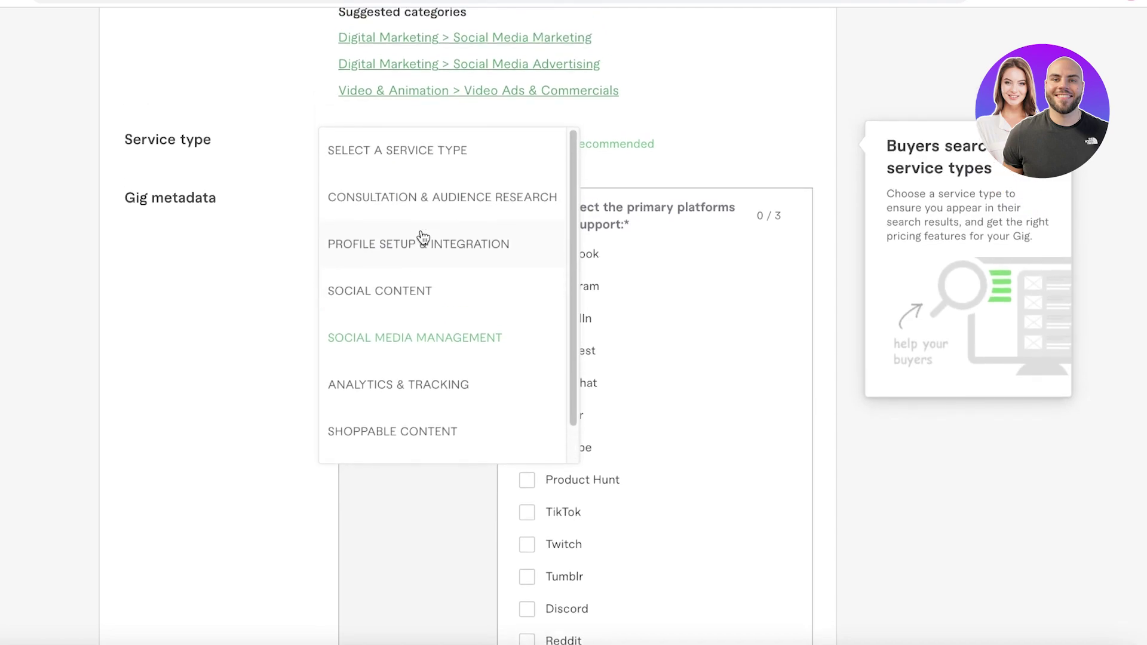
Switch the service type to Social Content and tick Instagram and TikTok as platforms
click(378, 299)
scroll(566, 252, down, 5)
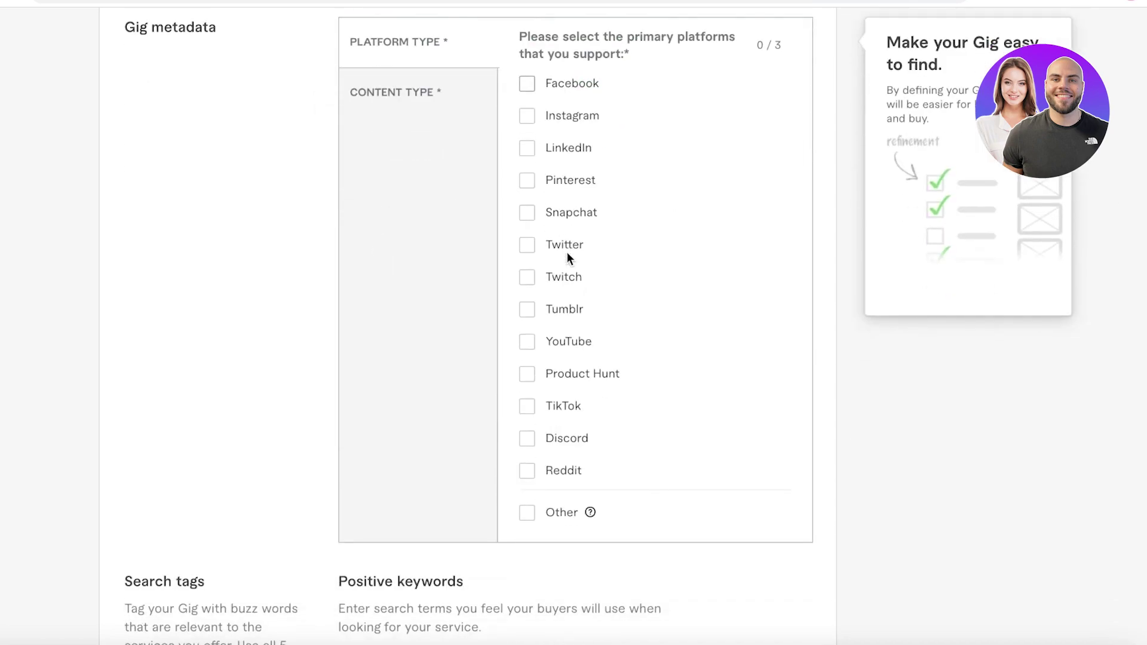
click(589, 117)
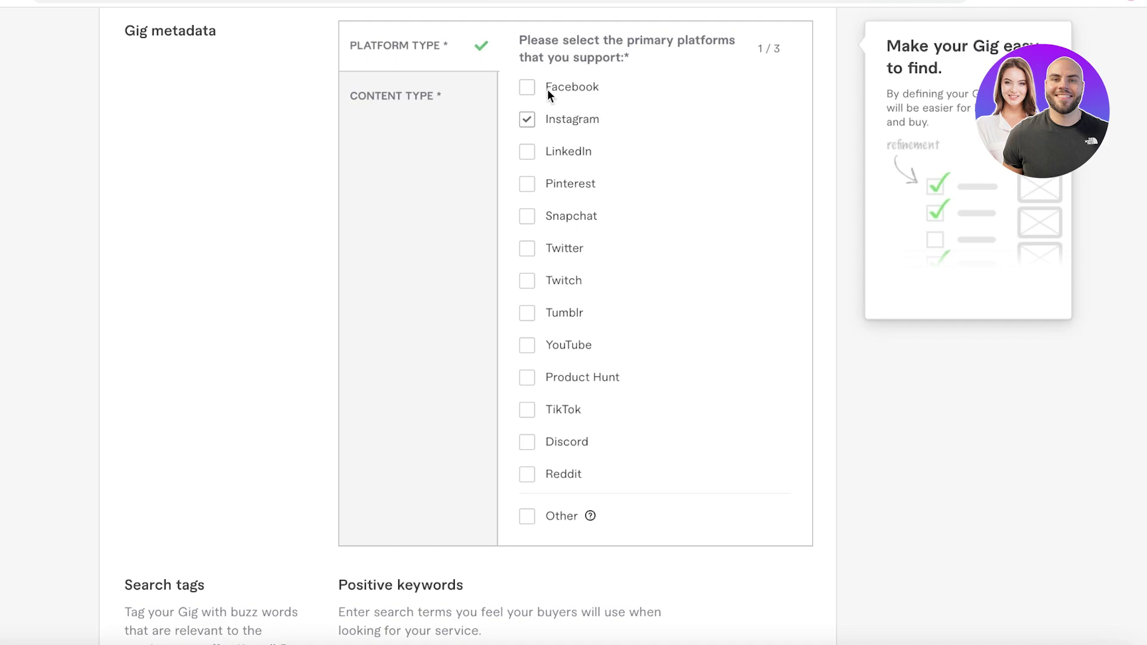
click(525, 215)
click(530, 219)
click(528, 410)
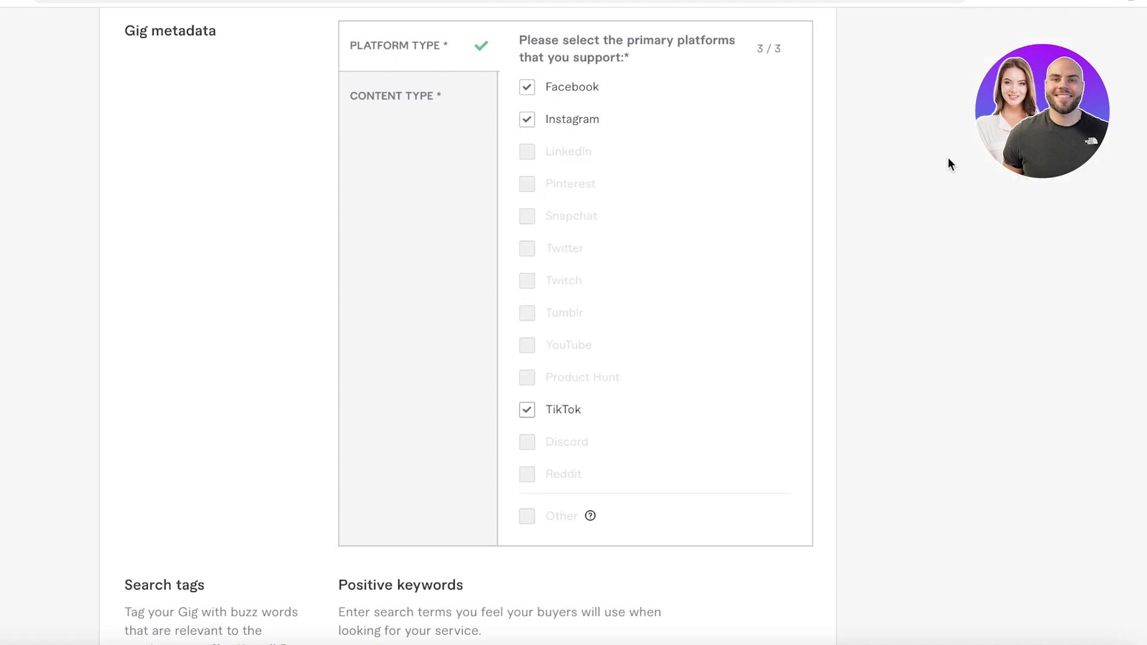
scroll(675, 239, up, 8)
scroll(674, 242, down, 10)
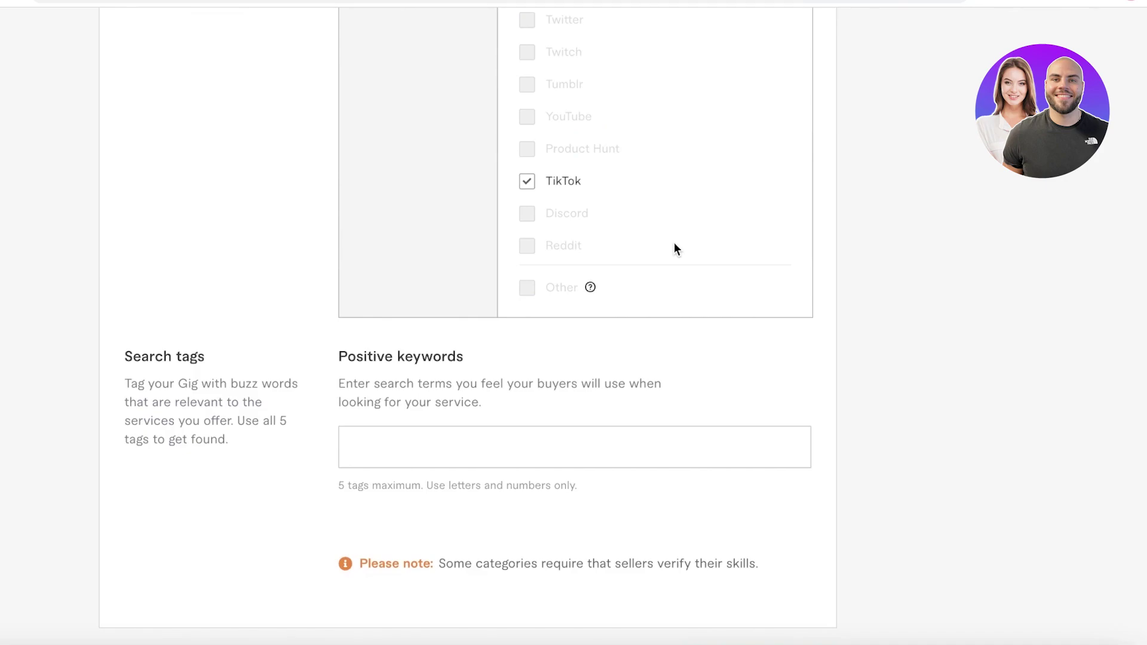
scroll(674, 242, up, 15)
scroll(674, 242, down, 20)
scroll(674, 248, up, 8)
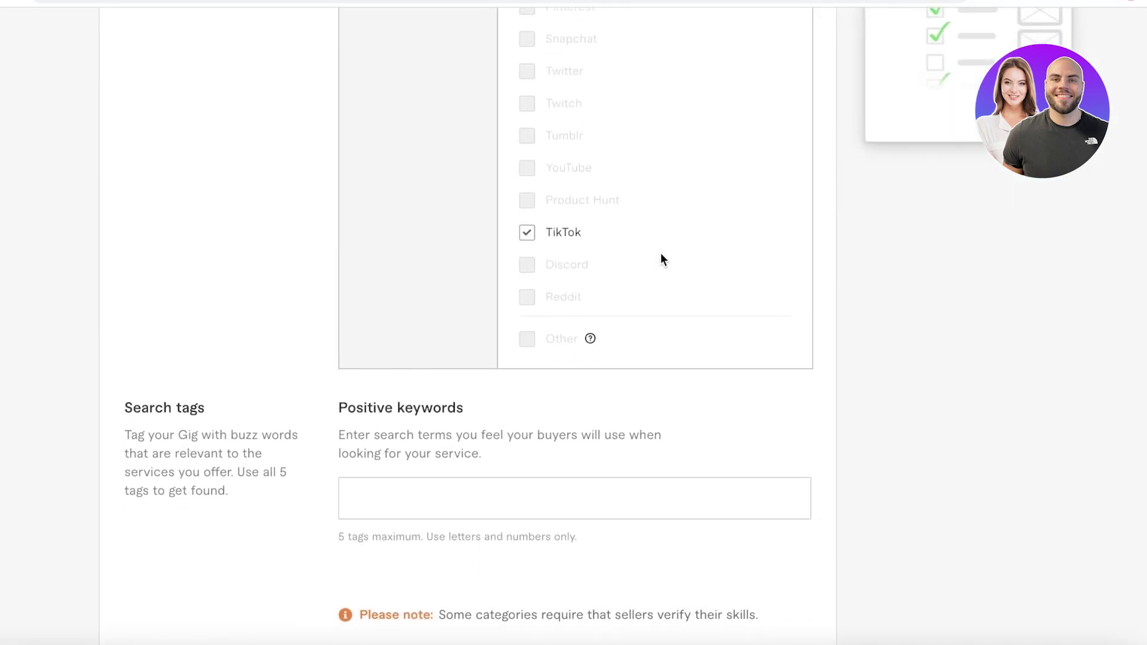
Add 'social media manager' as a positive keyword tag
click(362, 496)
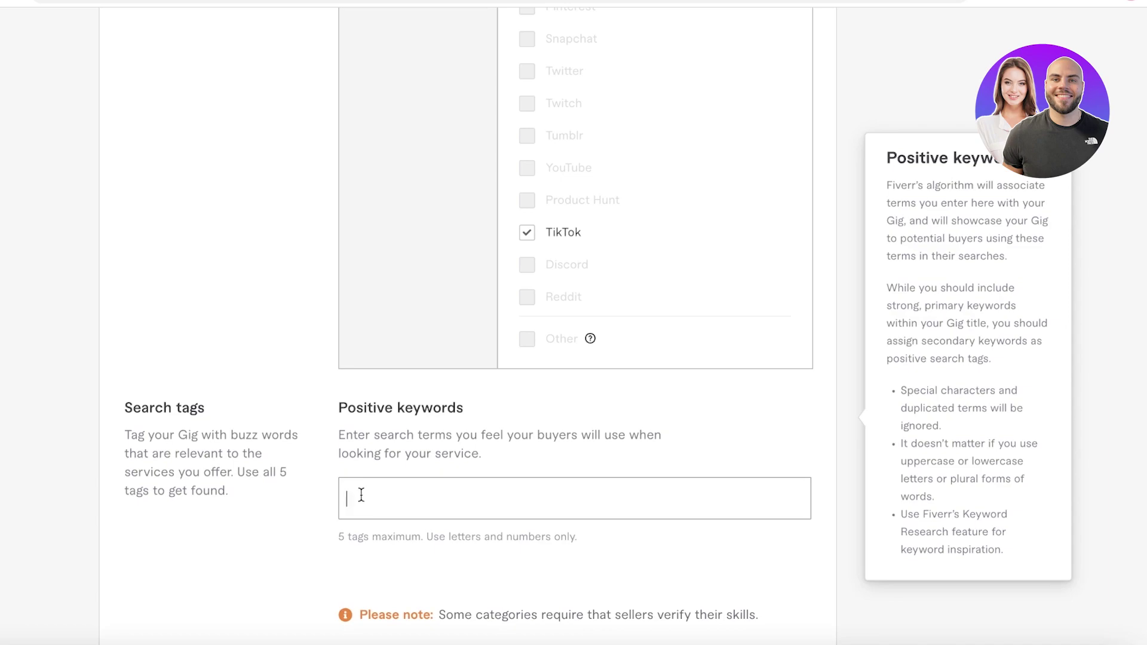
text(social media manager)
key(Return)
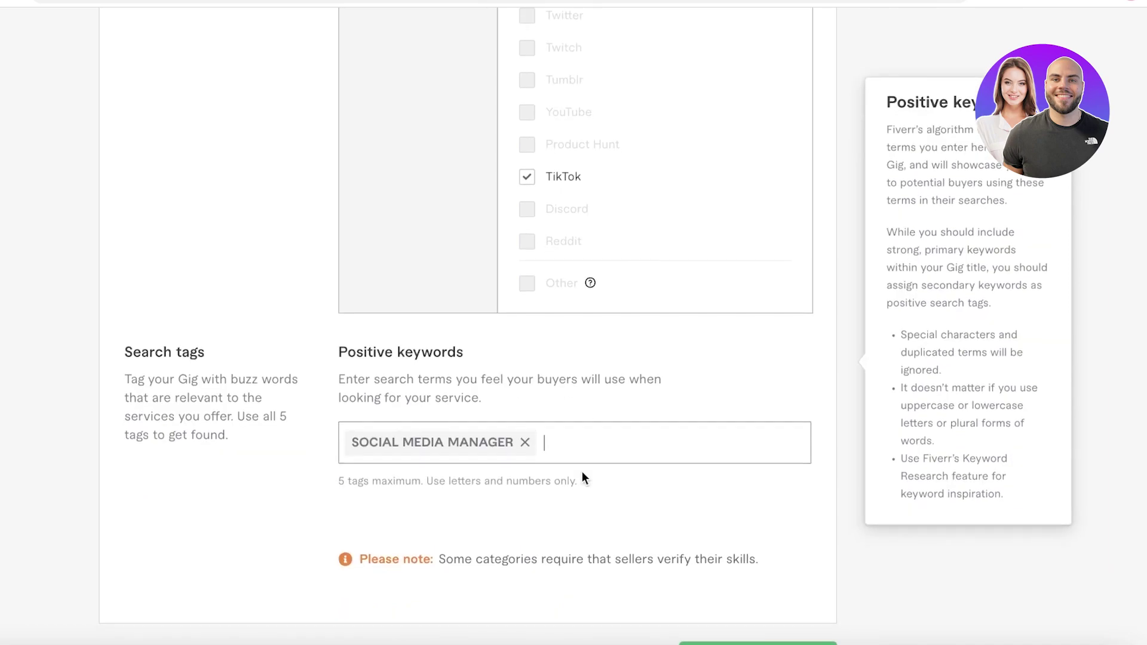
click(414, 315)
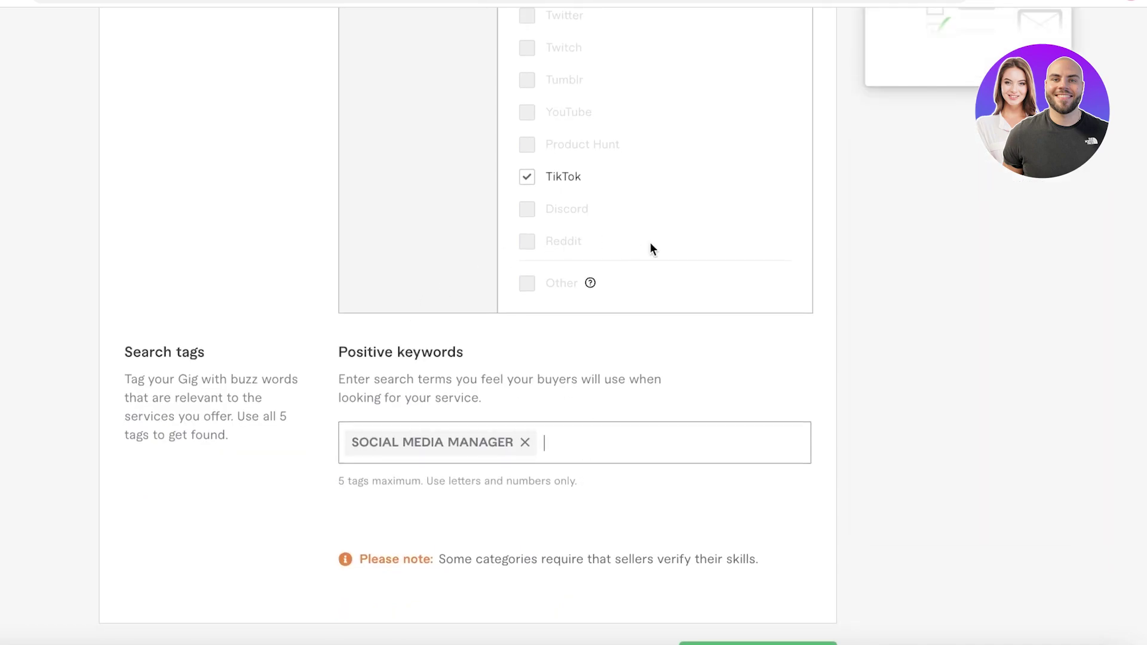
mouse_move(536, 349)
scroll(533, 356, down, 1)
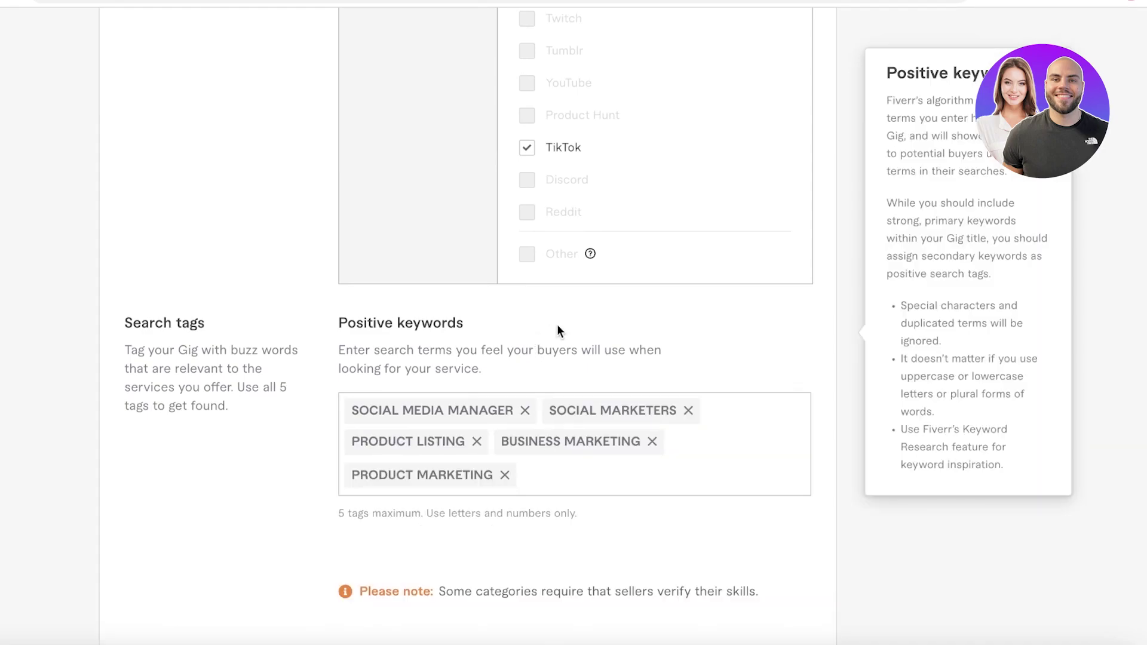
scroll(602, 370, down, 3)
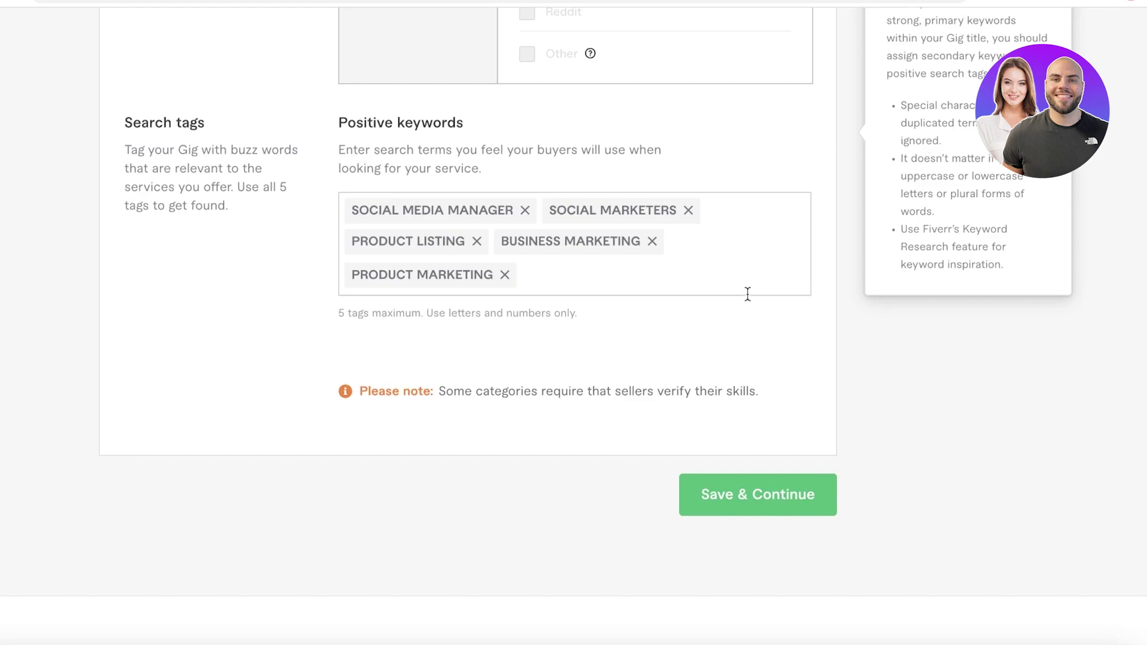
Tick Text, Image, Video and GIF as the gig's content types
click(755, 505)
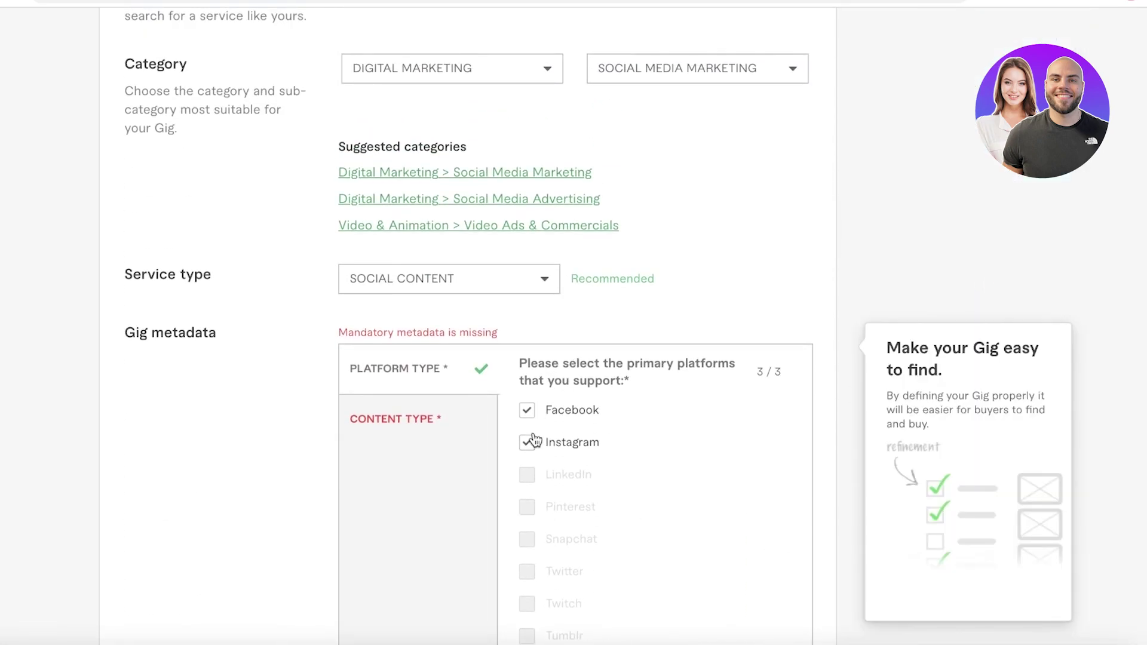
click(427, 433)
click(530, 115)
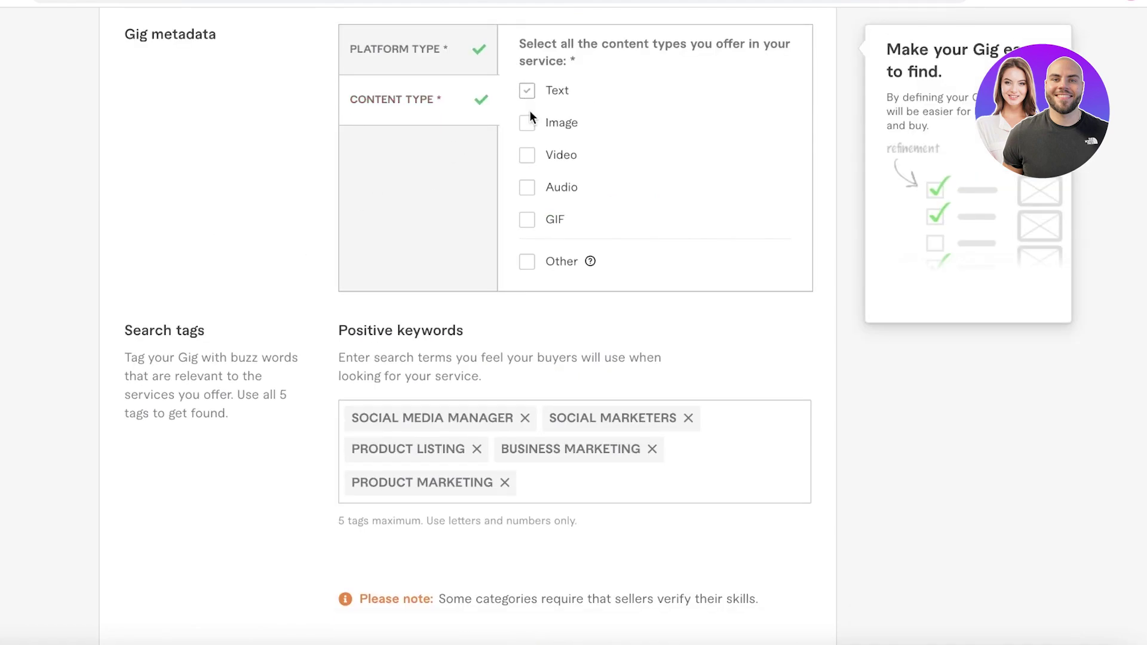
click(536, 123)
click(528, 156)
click(527, 219)
scroll(545, 334, down, 10)
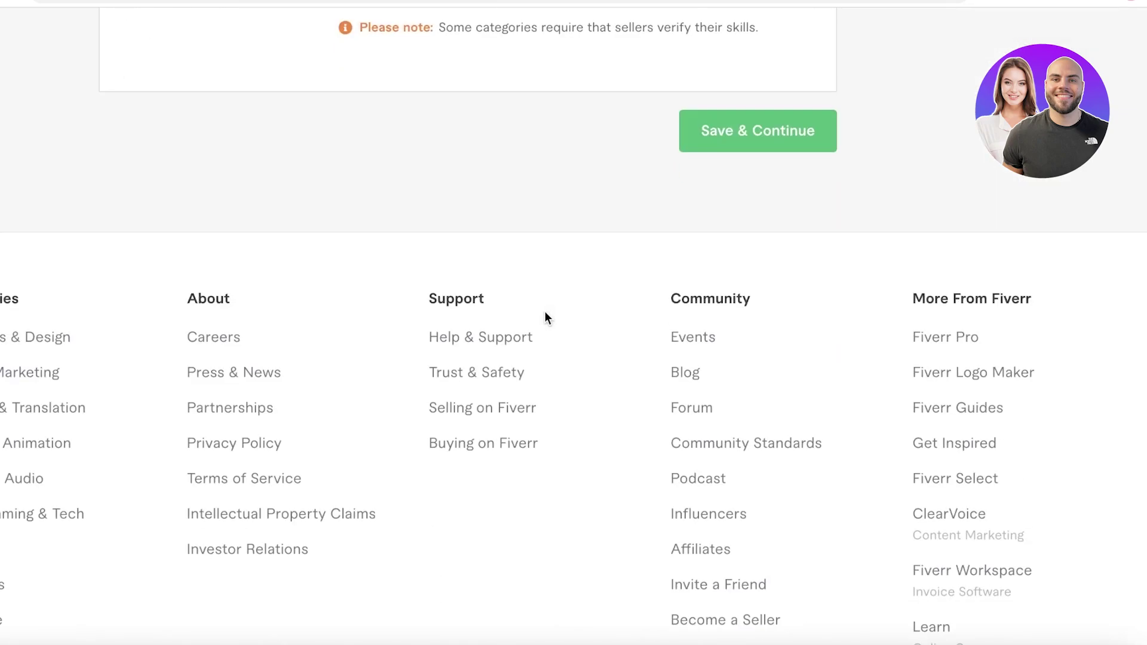
Save the overview and dismiss the stock-media tour on Scope & Pricing
click(715, 148)
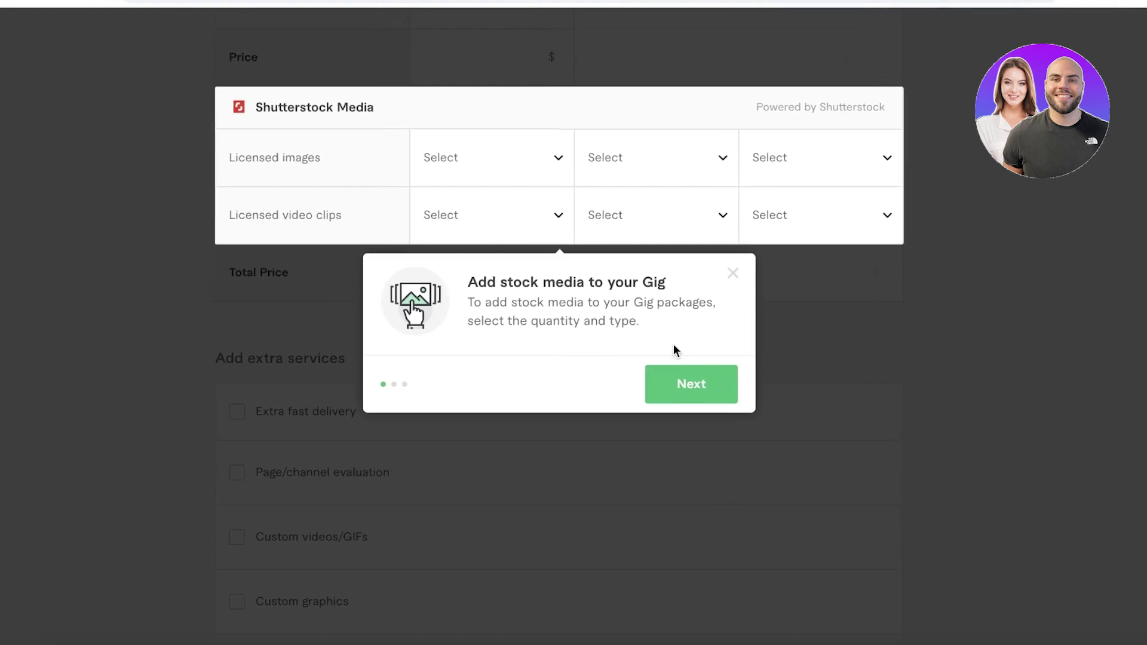
click(692, 384)
click(690, 385)
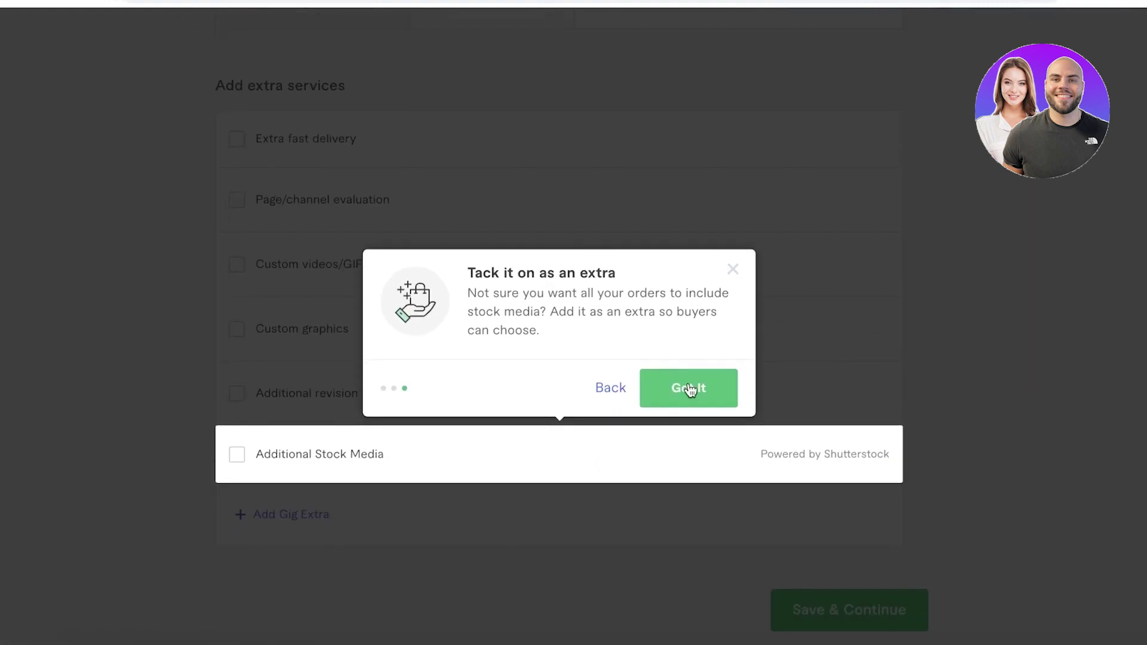
click(687, 388)
scroll(687, 375, up, 20)
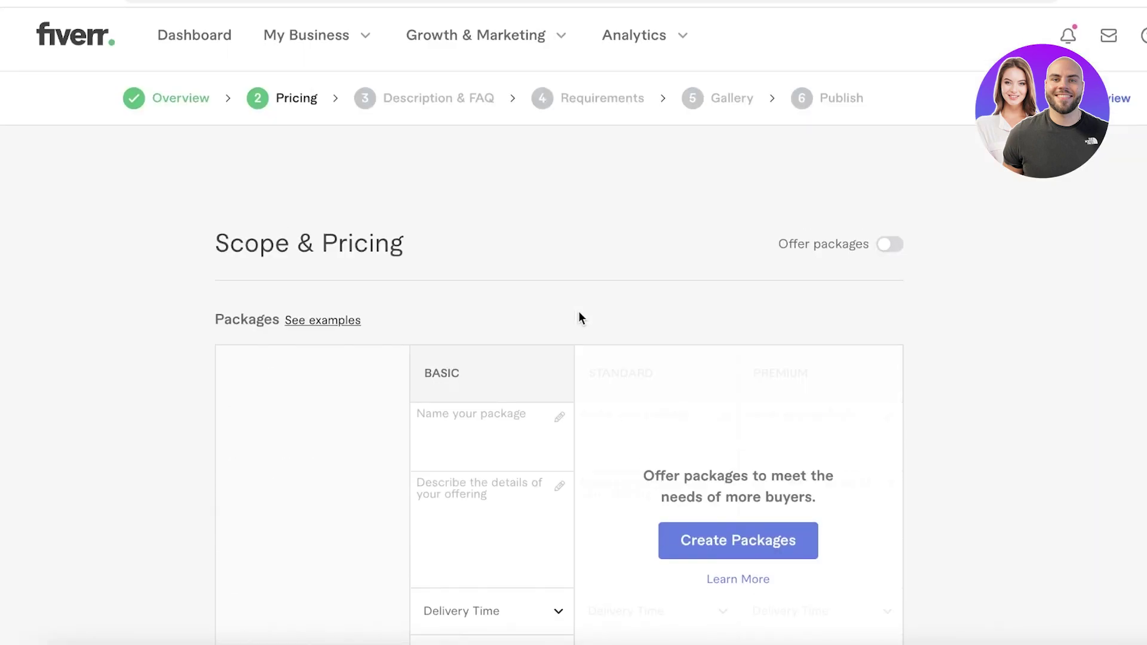
Include page/channel evaluation in the Basic package with 7-day delivery
scroll(578, 316, down, 4)
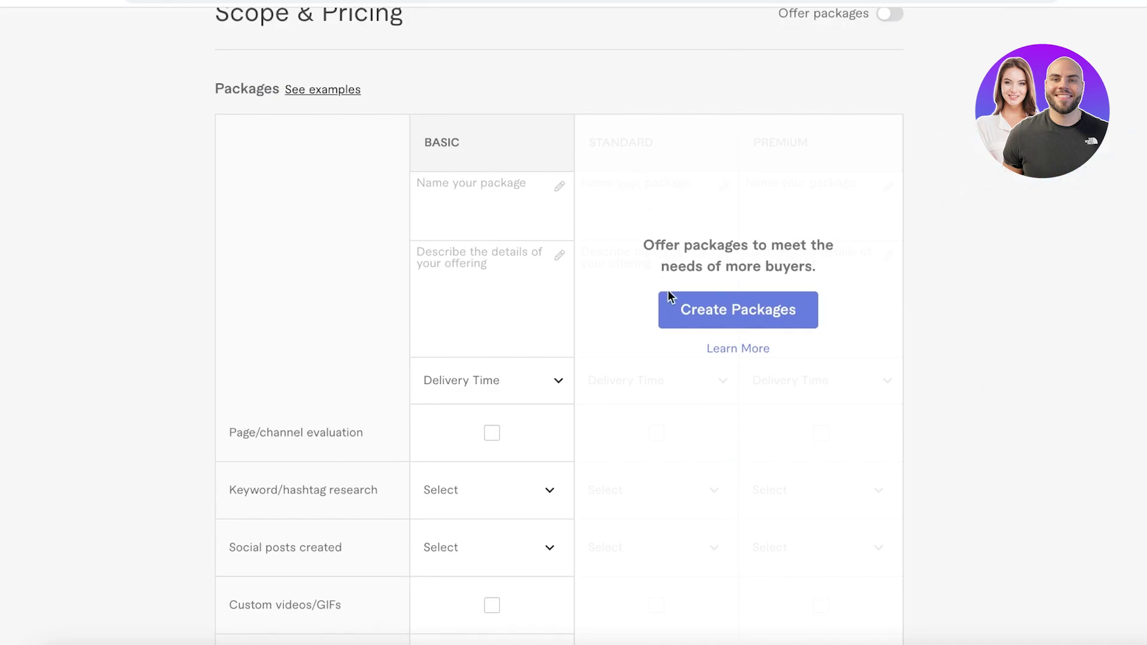
scroll(773, 138, down, 8)
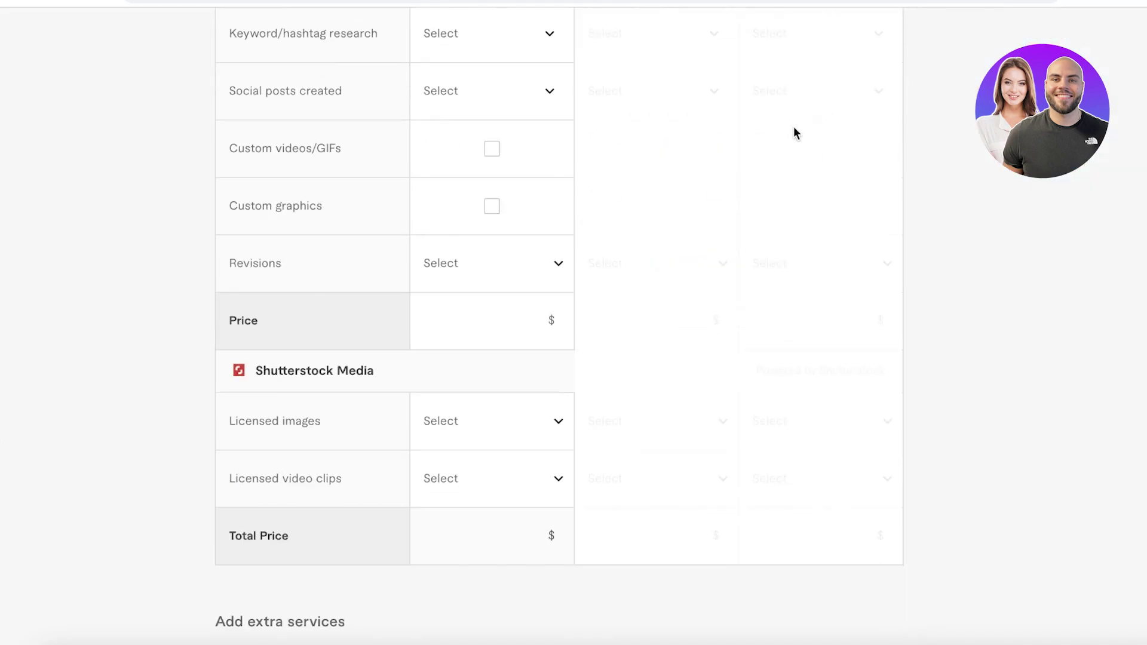
scroll(515, 236, up, 8)
click(501, 227)
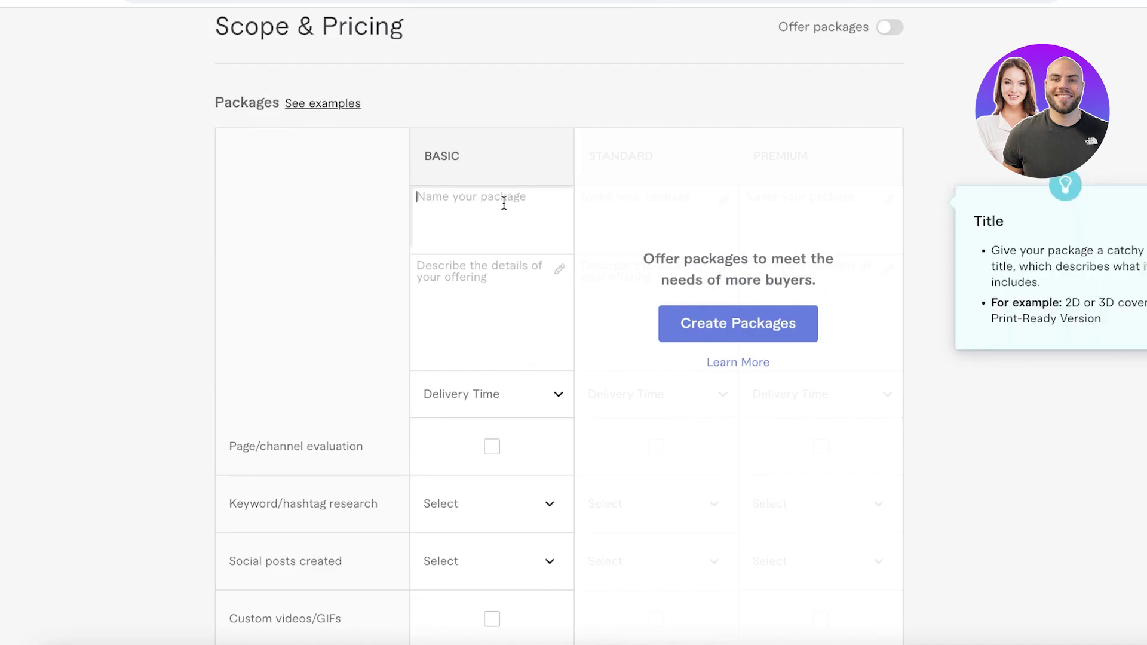
click(491, 447)
click(478, 398)
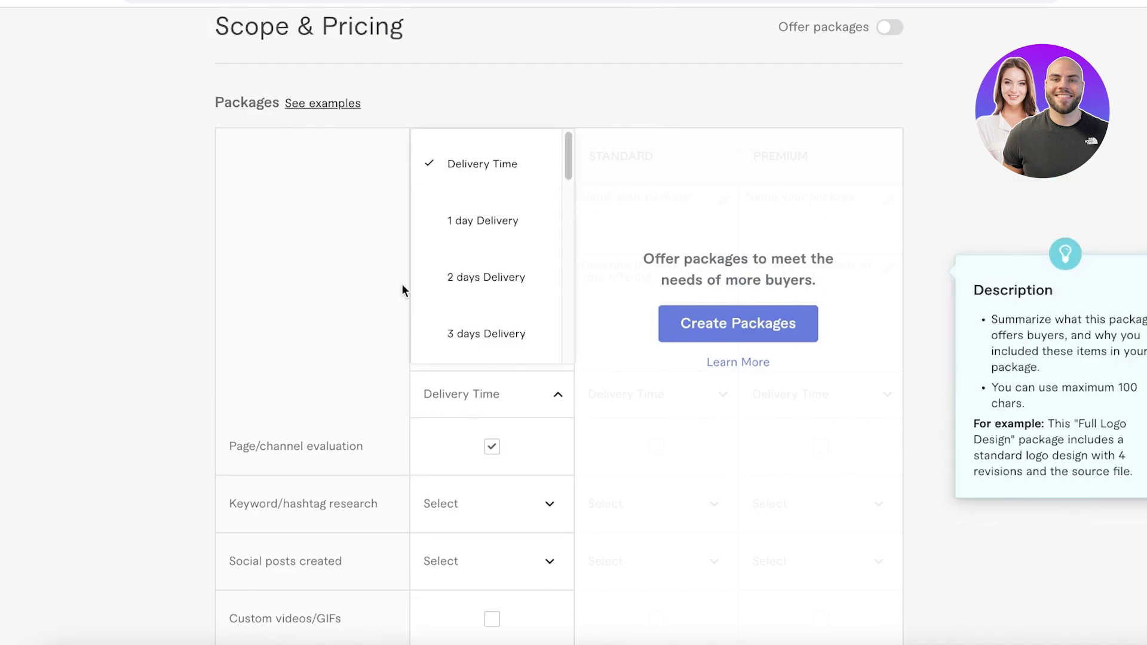
scroll(504, 295, down, 5)
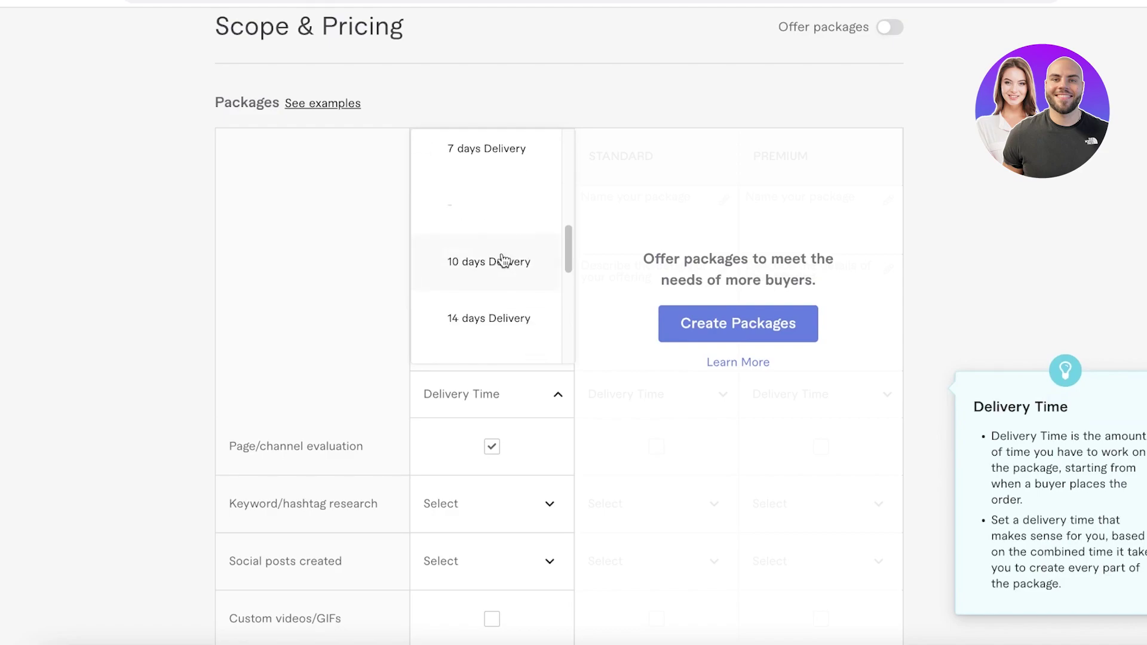
click(514, 154)
scroll(345, 393, down, 2)
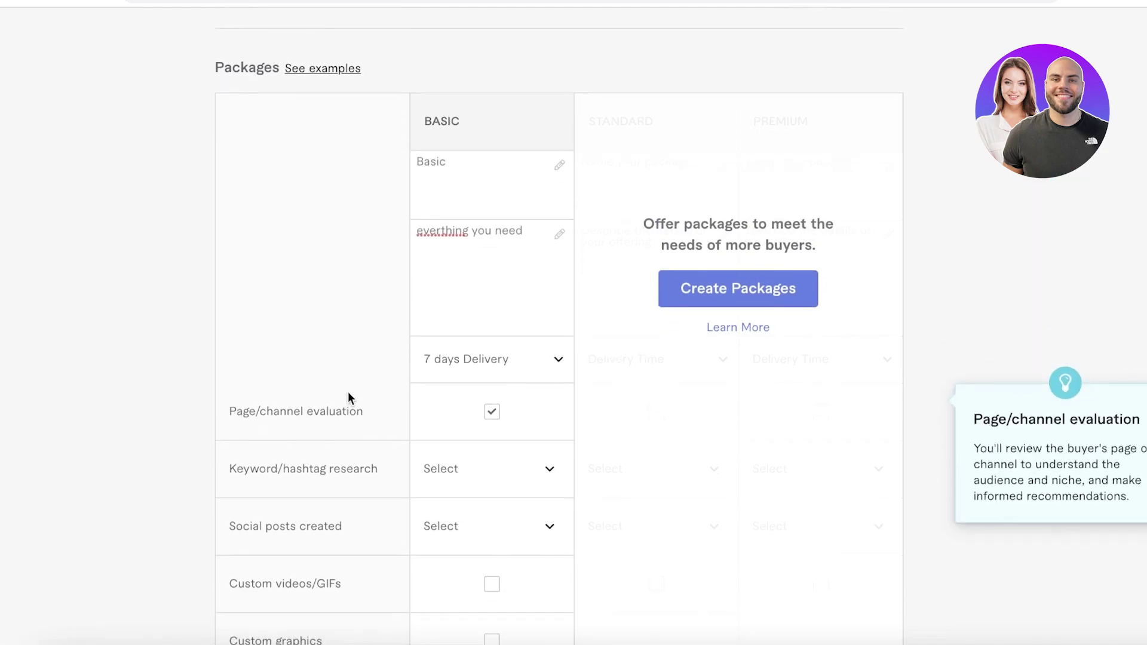
Set Basic keyword/hashtag research and social posts to 3 each, adding custom videos/GIFs
click(484, 372)
scroll(457, 472, down, 5)
scroll(456, 466, up, 5)
click(472, 617)
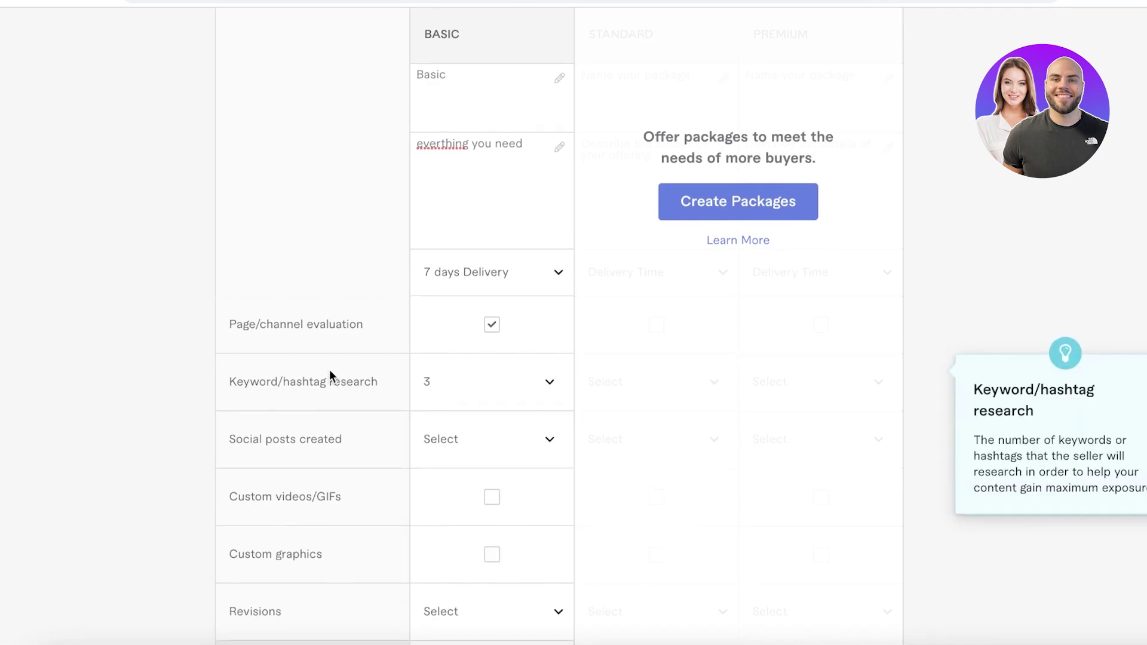
scroll(479, 250, down, 4)
click(486, 230)
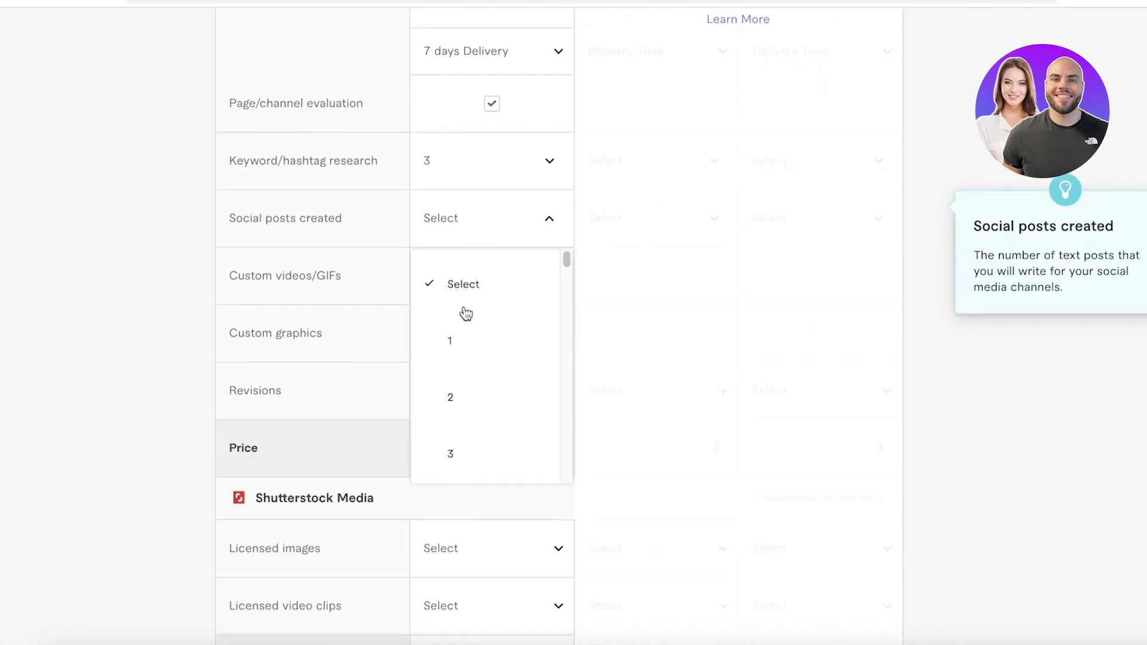
click(440, 442)
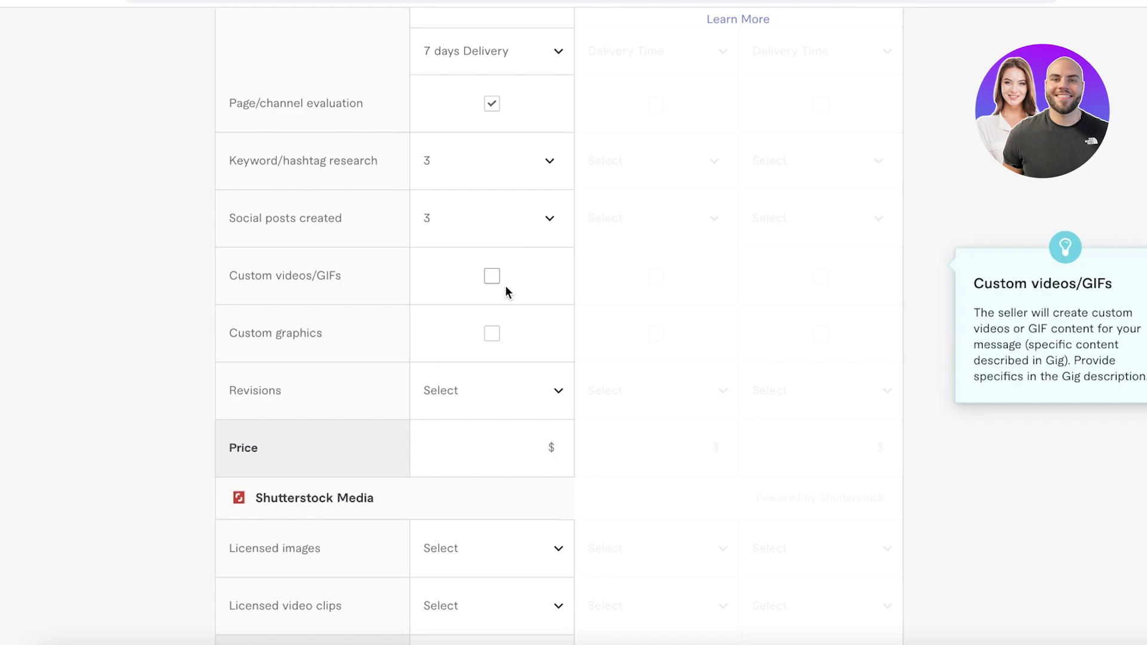
click(492, 276)
click(491, 336)
click(492, 335)
scroll(395, 368, down, 1)
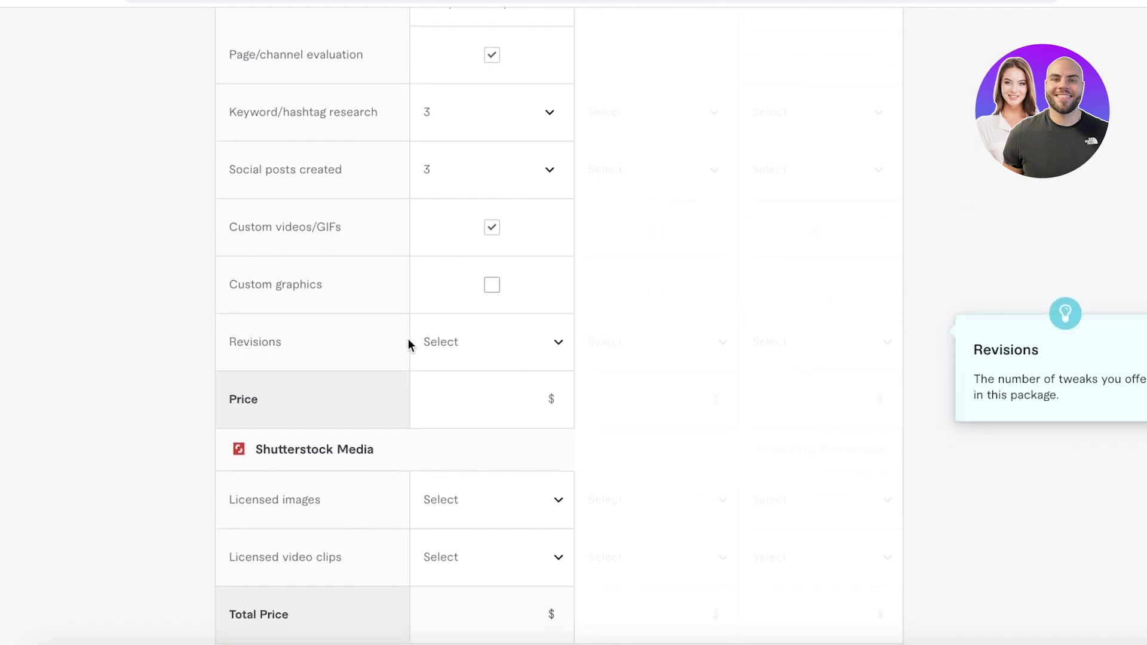
Give the Basic package 1 revision and a $20 price
click(461, 345)
click(438, 540)
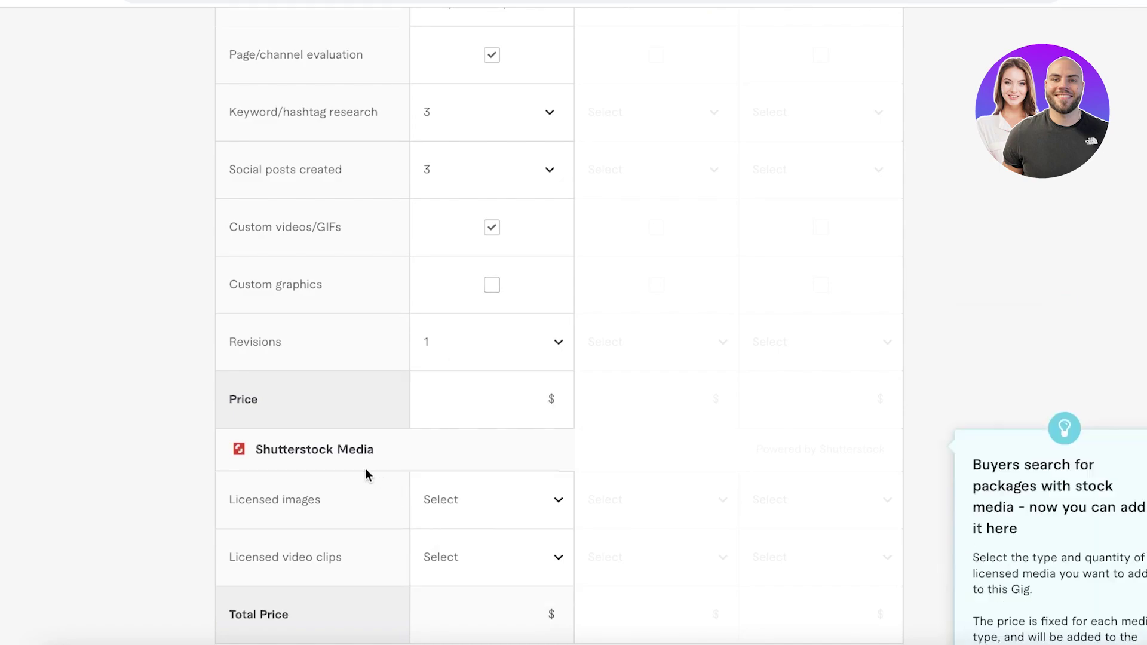
click(520, 388)
text(20)
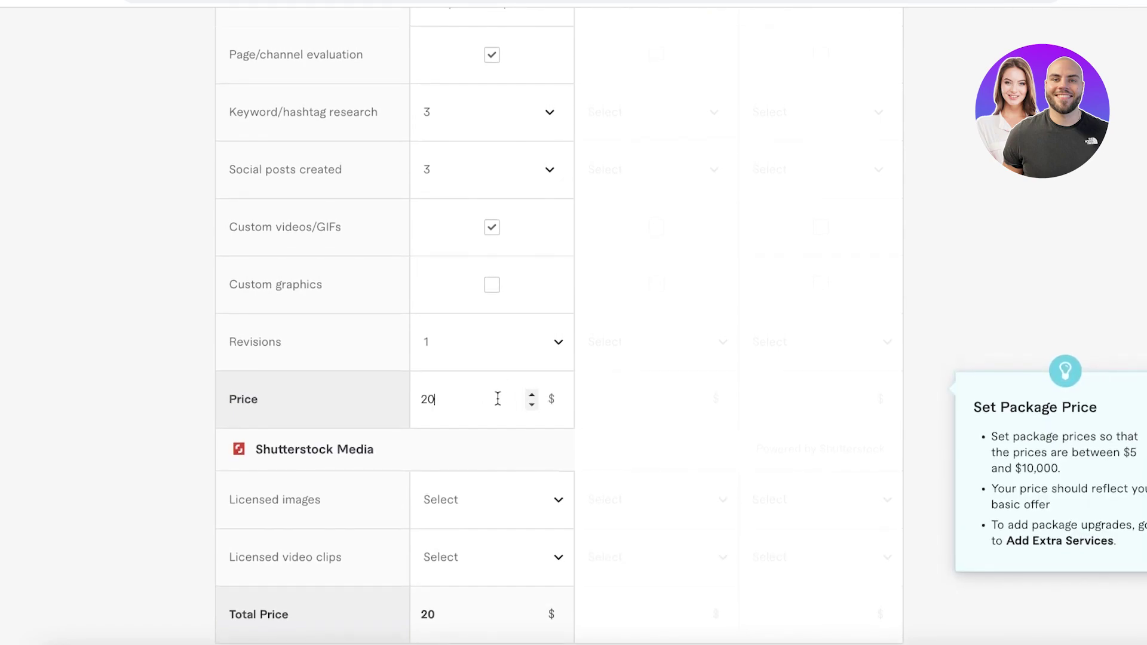
scroll(497, 395, down, 3)
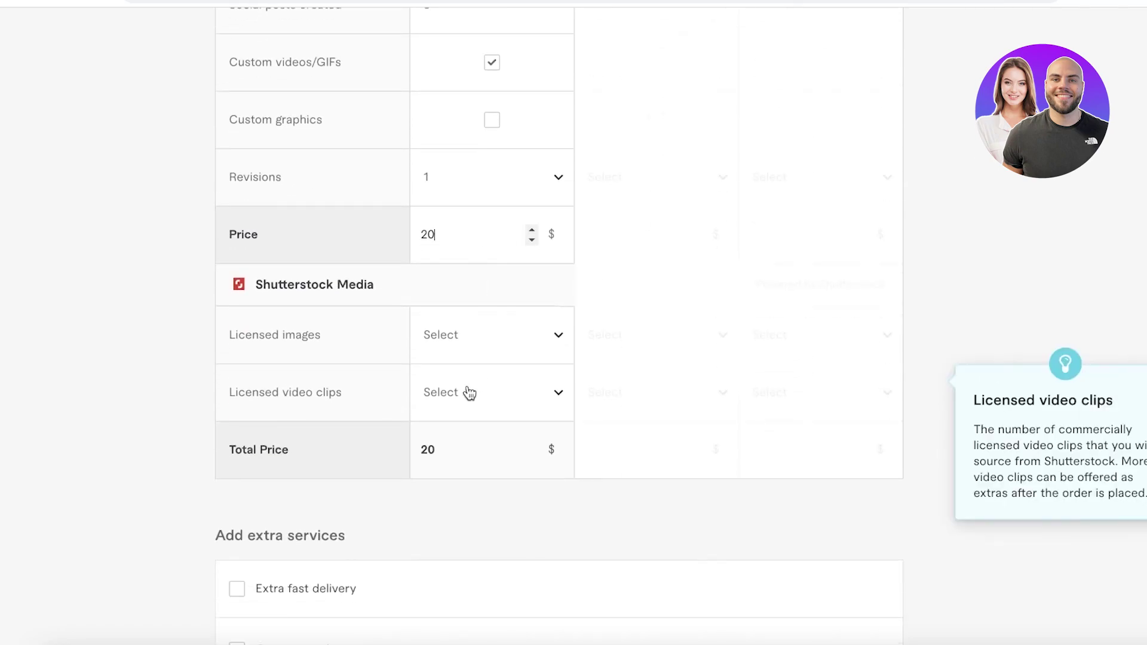
click(476, 335)
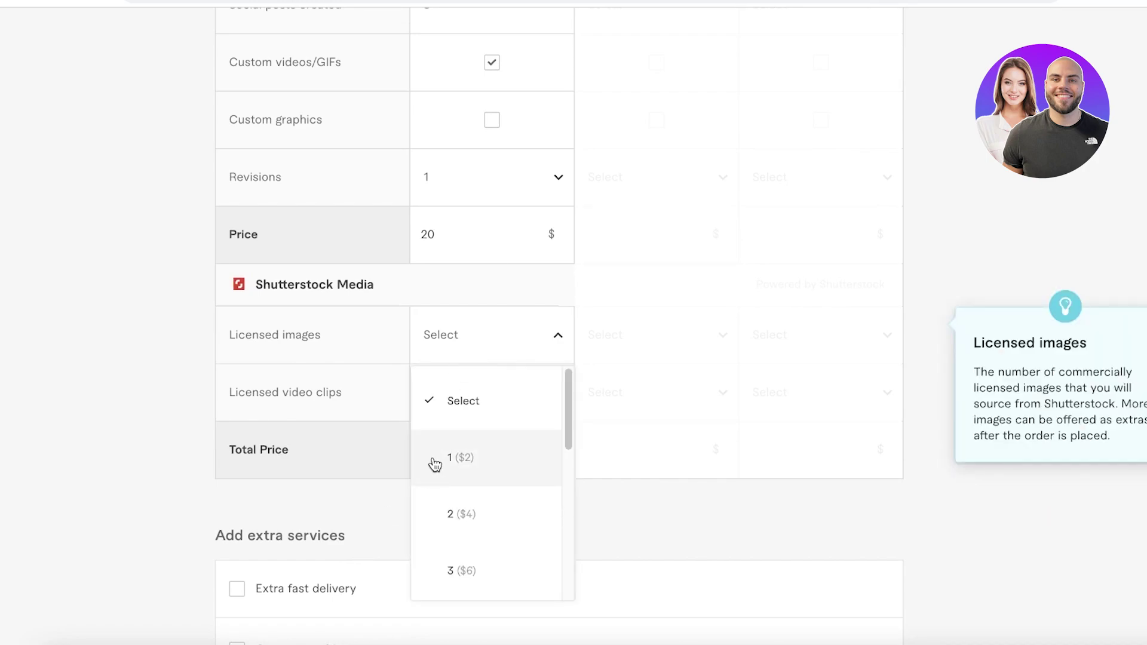
click(305, 408)
scroll(305, 408, down, 5)
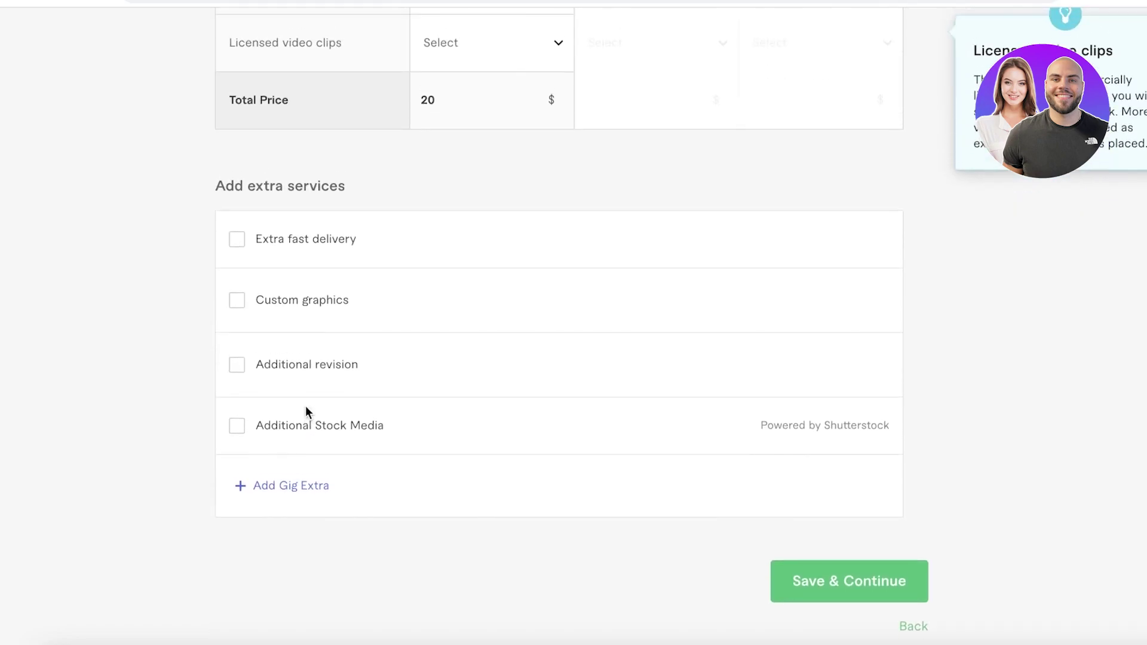
scroll(338, 335, up, 3)
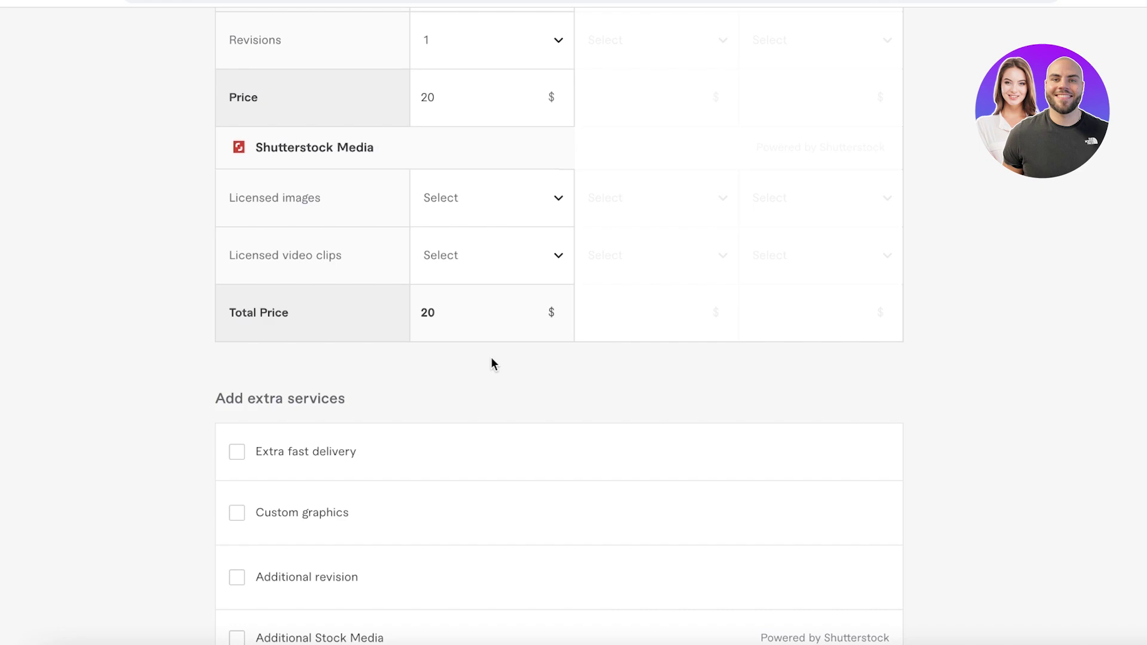
scroll(366, 468, down, 5)
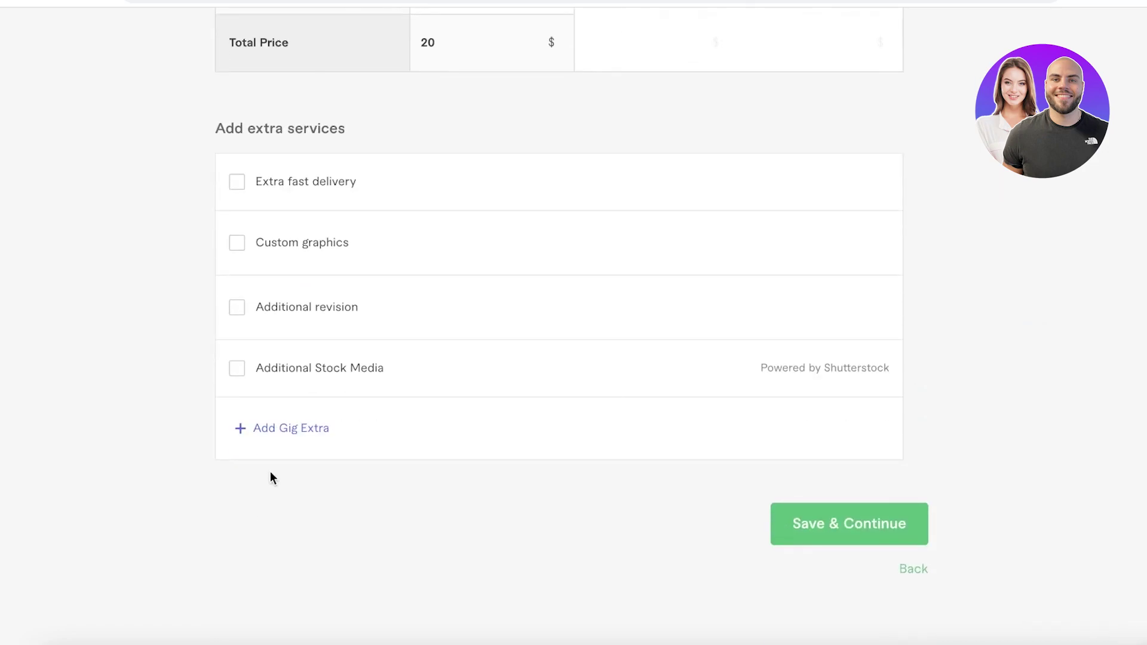
mouse_move(300, 370)
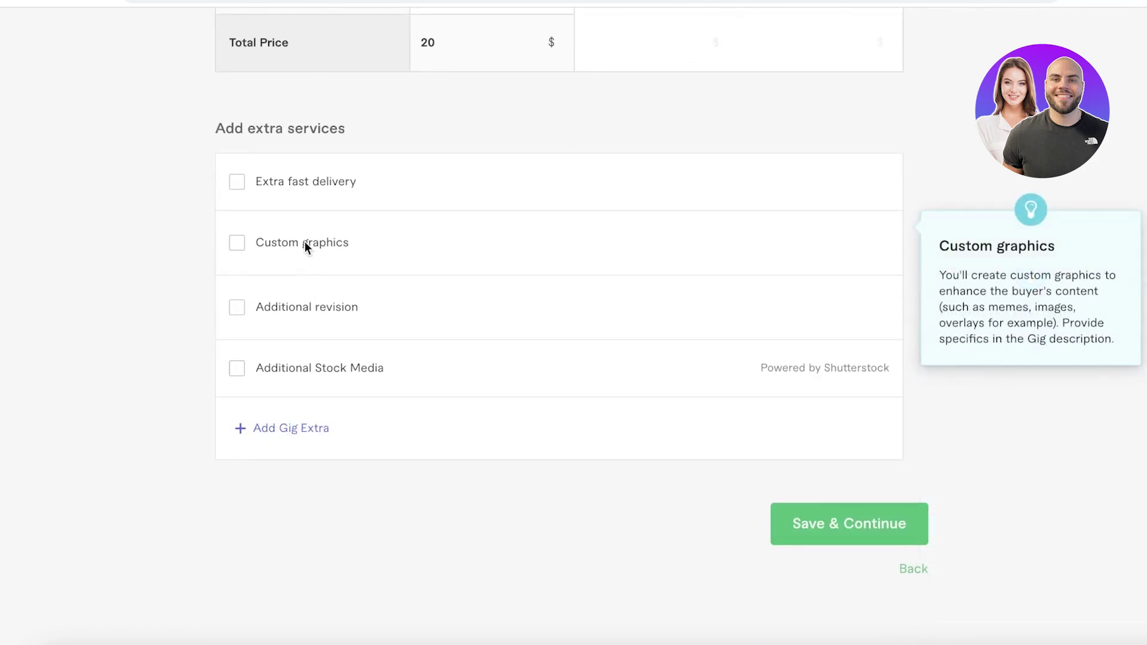
scroll(475, 342, up, 10)
Add package columns, name the Standard package 'standard' and reuse the Basic description
scroll(476, 347, down, 9)
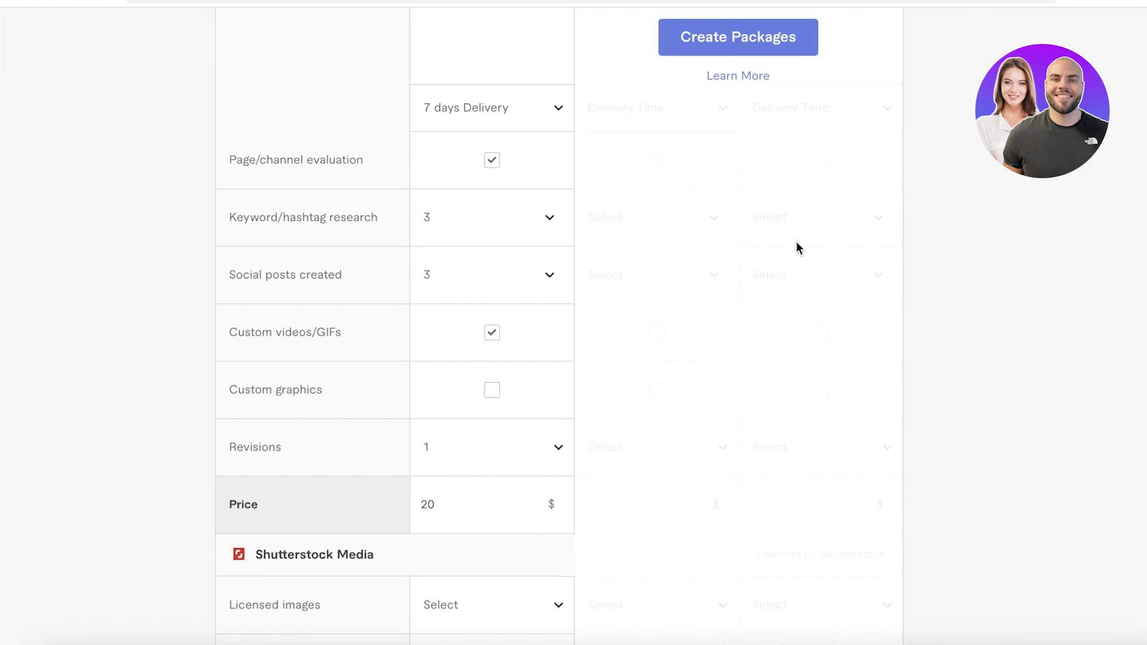
scroll(794, 242, up, 2)
click(741, 166)
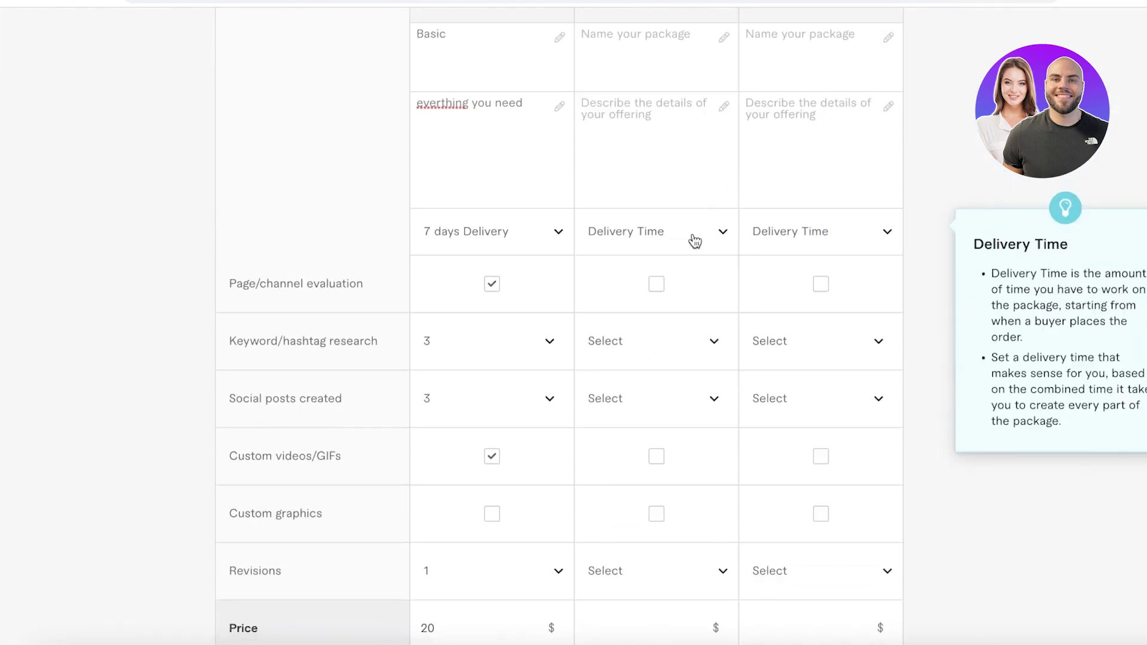
scroll(658, 176, up, 3)
click(652, 197)
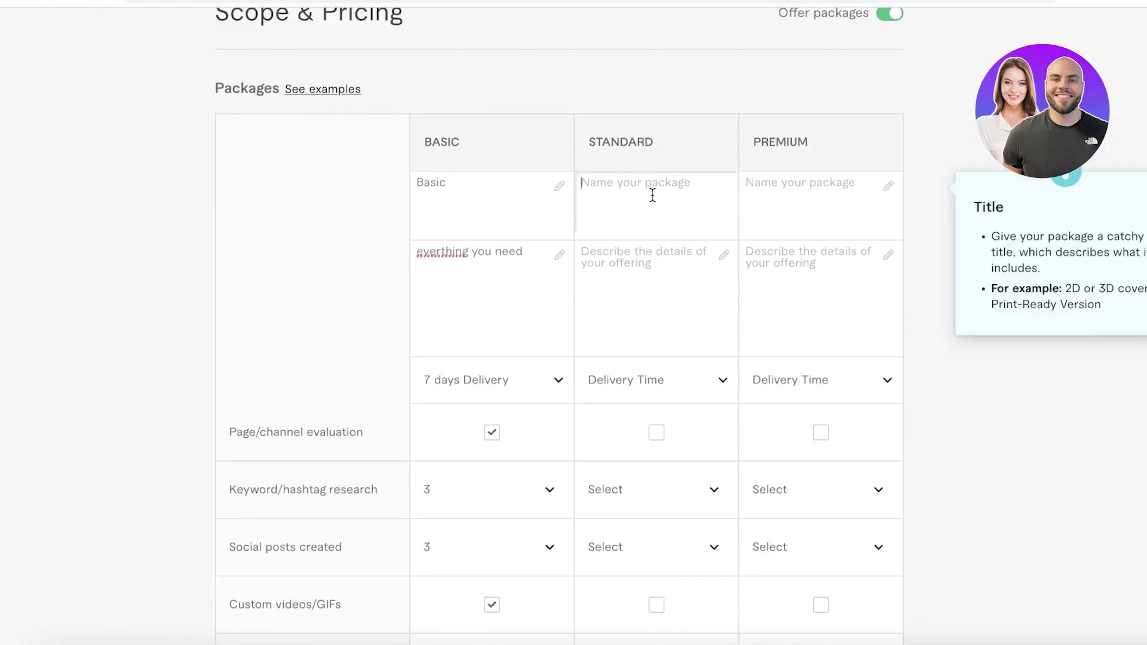
text(standard)
click(600, 295)
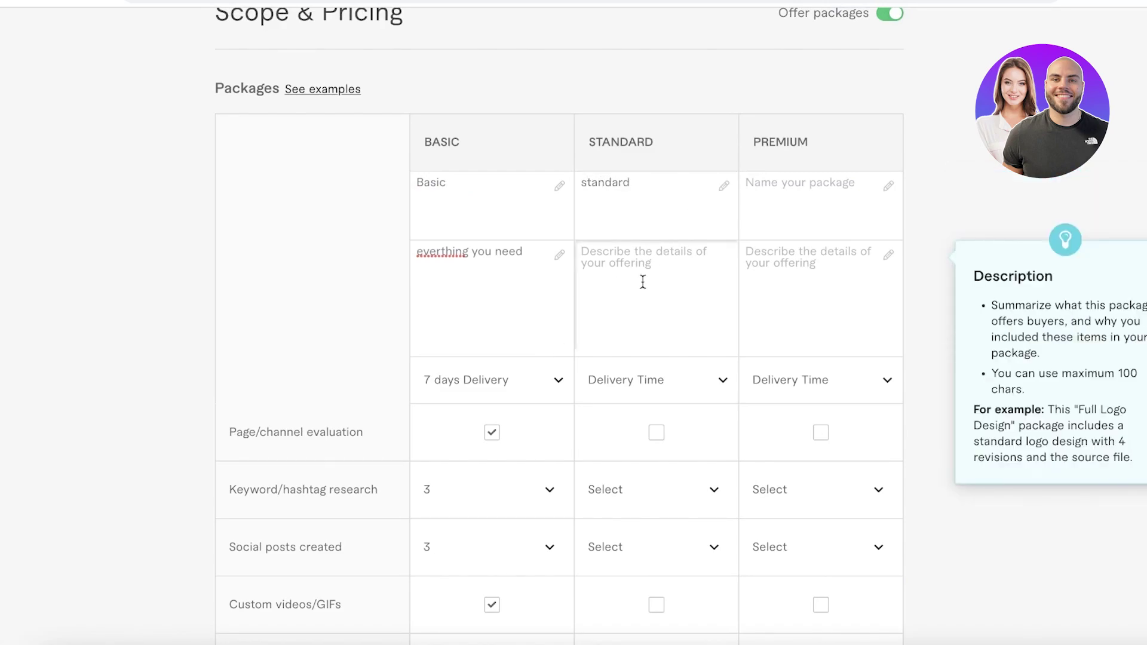
triple_click(481, 260)
key(ctrl+c)
right_click(479, 257)
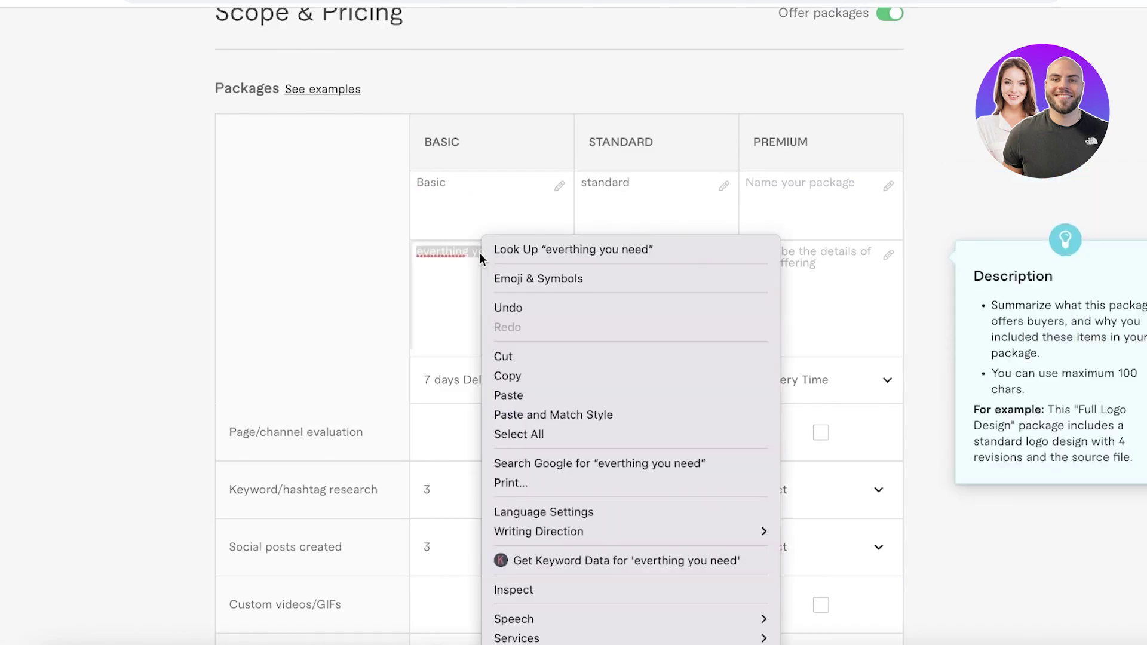
click(503, 376)
click(634, 287)
key(ctrl+v)
Give Standard 6-day delivery, 6 keyword/hashtag researches and 6 social posts
click(651, 380)
scroll(604, 508, down, 5)
scroll(627, 520, up, 2)
click(646, 459)
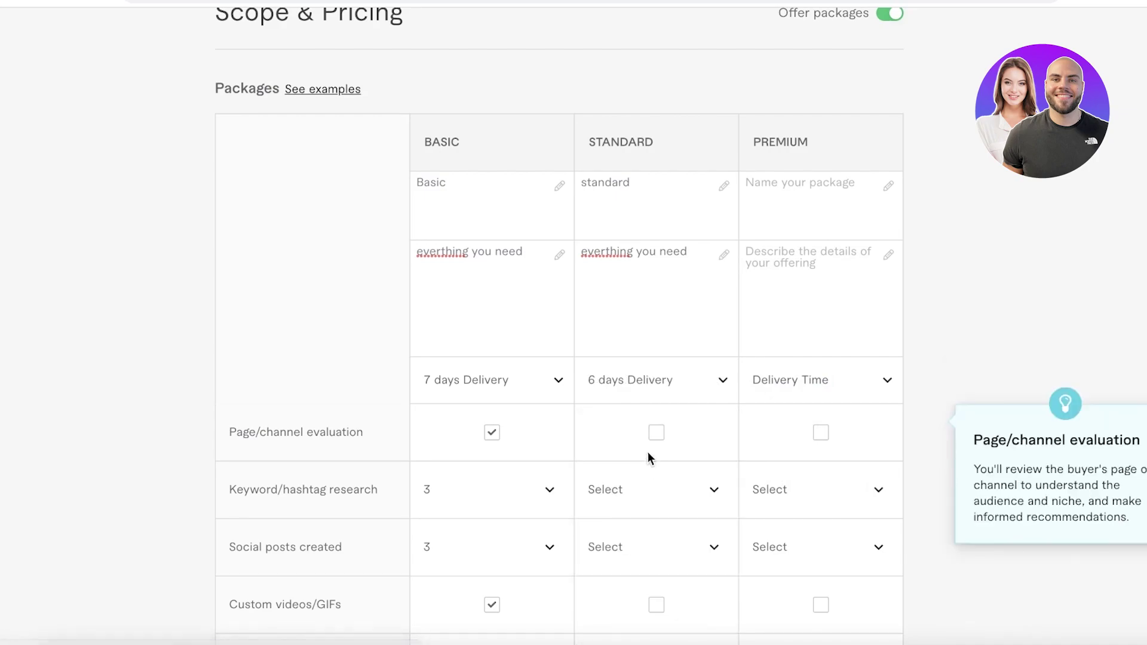
scroll(662, 439, down, 3)
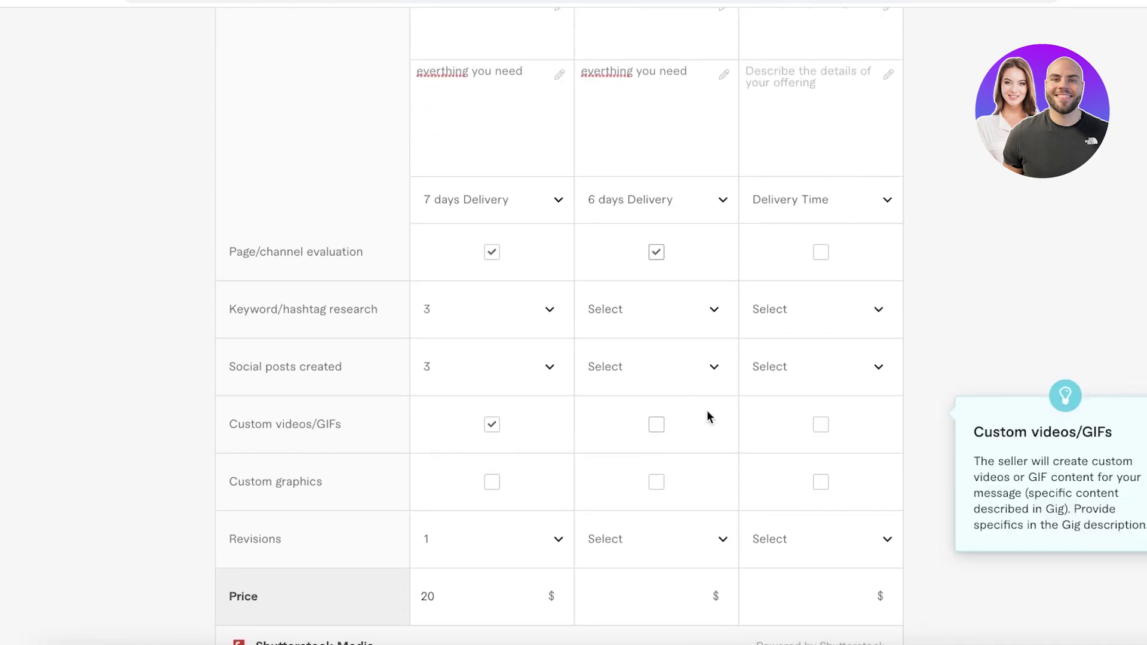
click(657, 330)
scroll(614, 538, down, 3)
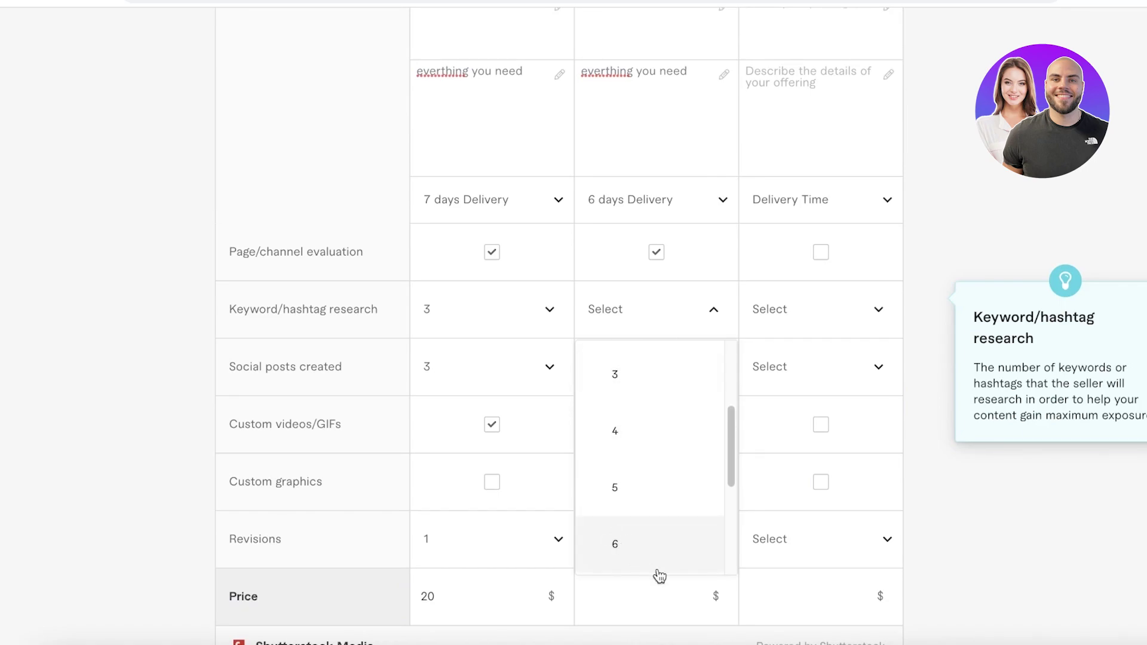
click(649, 549)
click(699, 360)
scroll(603, 586, down, 3)
click(630, 540)
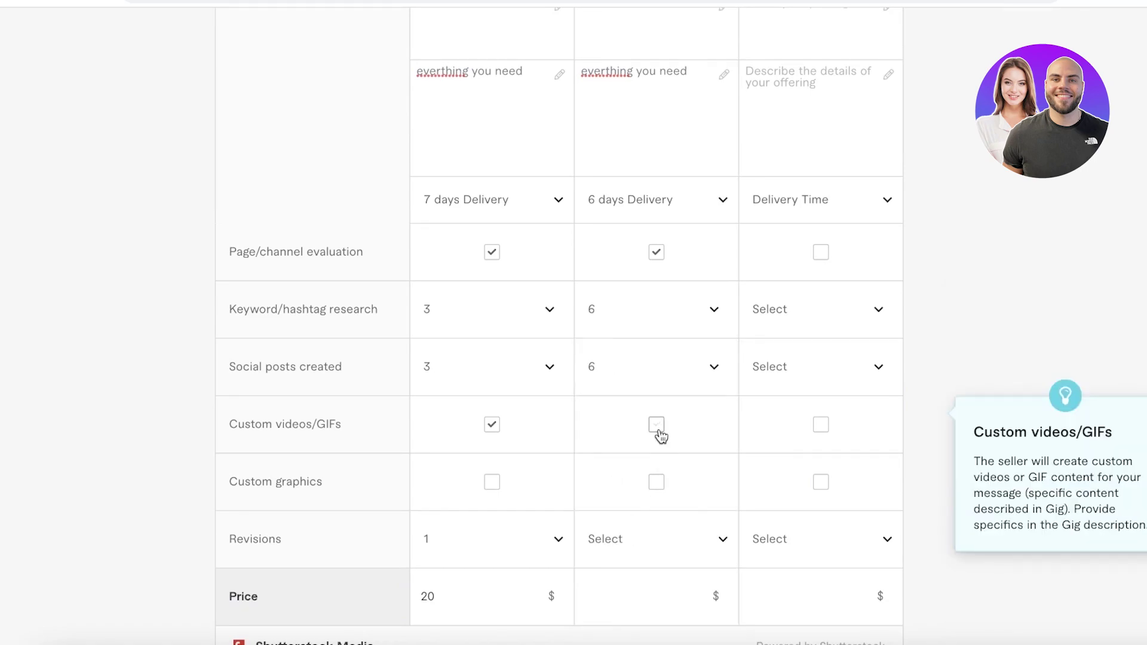
Add custom videos/GIFs and graphics, 1 revision and a $30 price to Standard
click(656, 425)
click(645, 545)
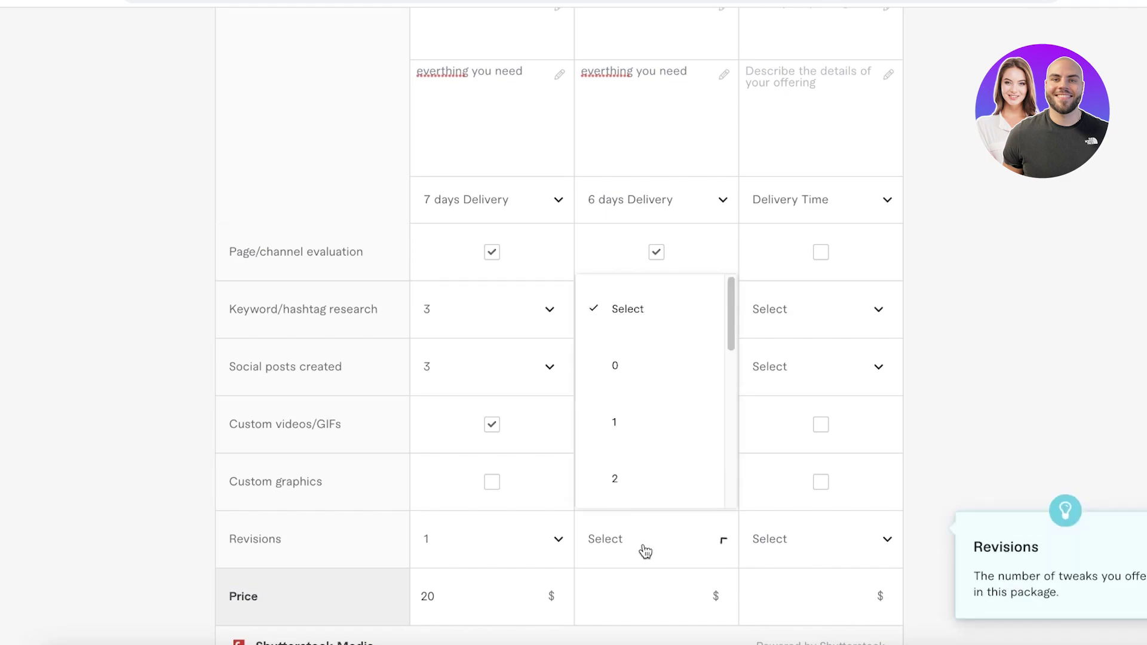
click(643, 449)
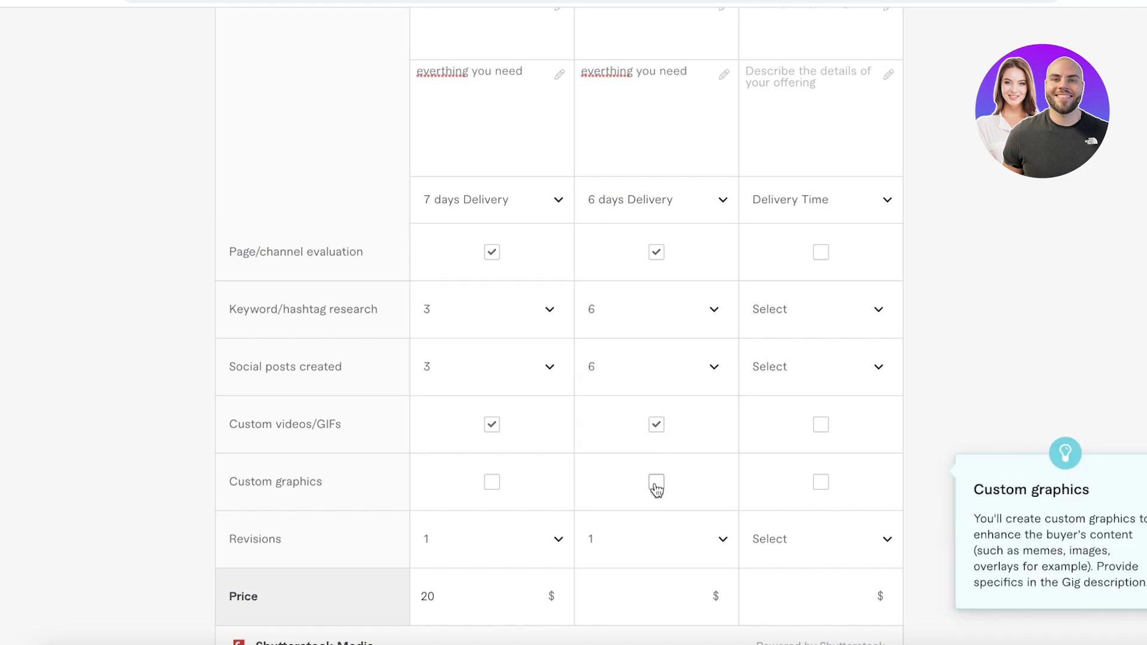
click(656, 483)
scroll(656, 483, down, 3)
click(633, 424)
text(39)
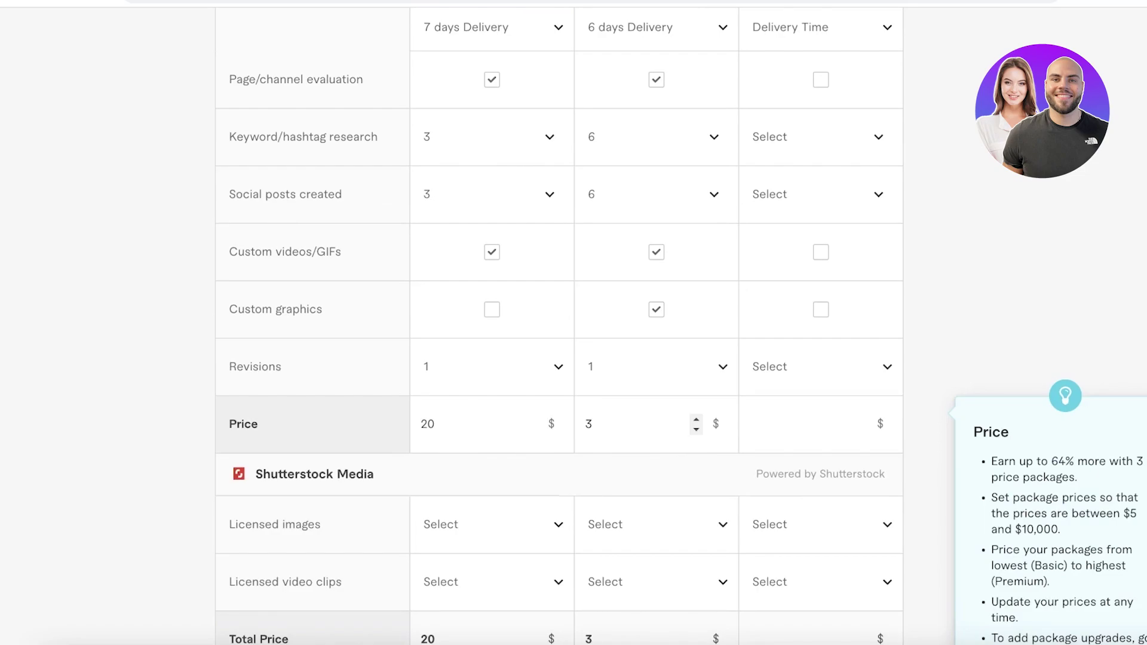
scroll(653, 450, down, 15)
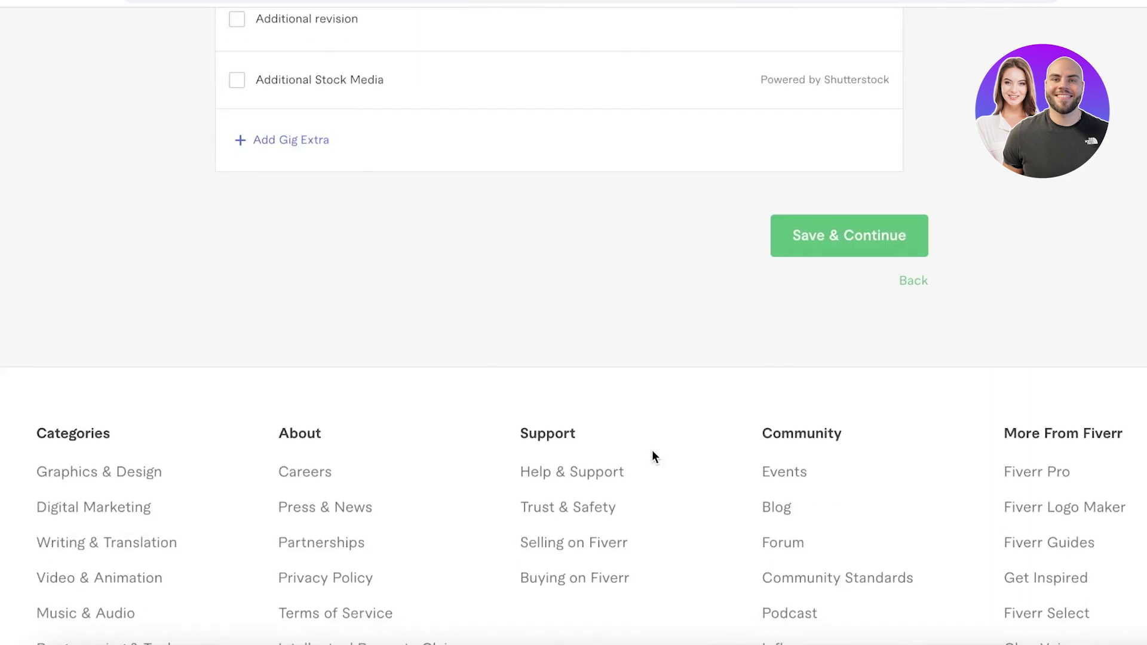
scroll(653, 456, up, 20)
scroll(827, 198, down, 15)
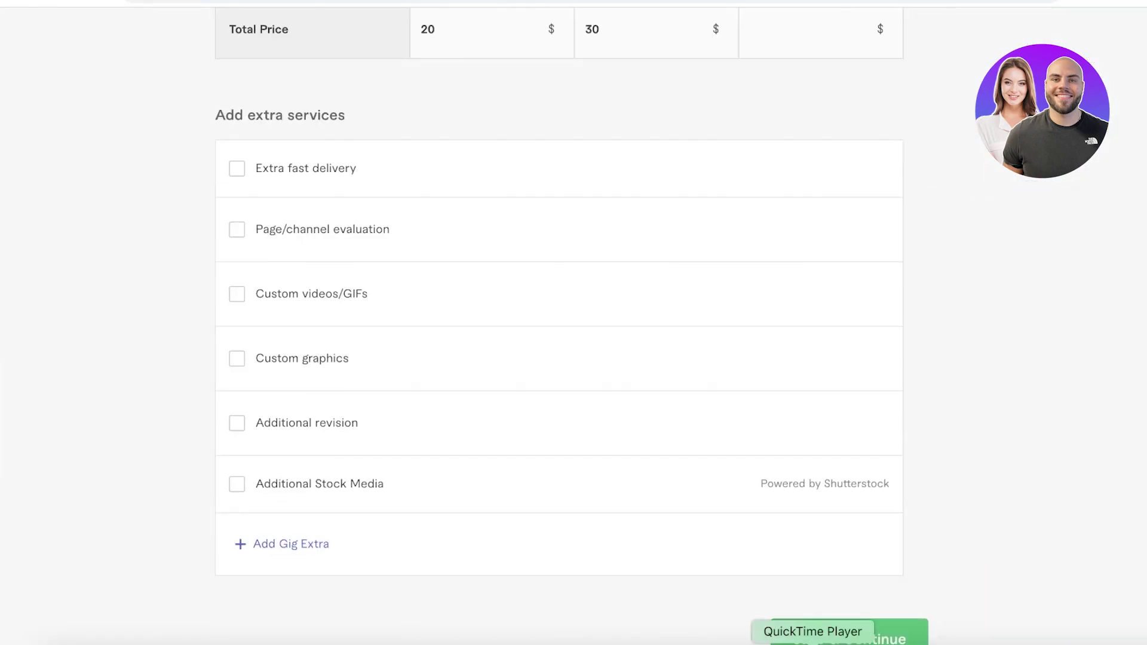
Save the pricing step and enter a line of placeholder filler text as the gig description
click(848, 622)
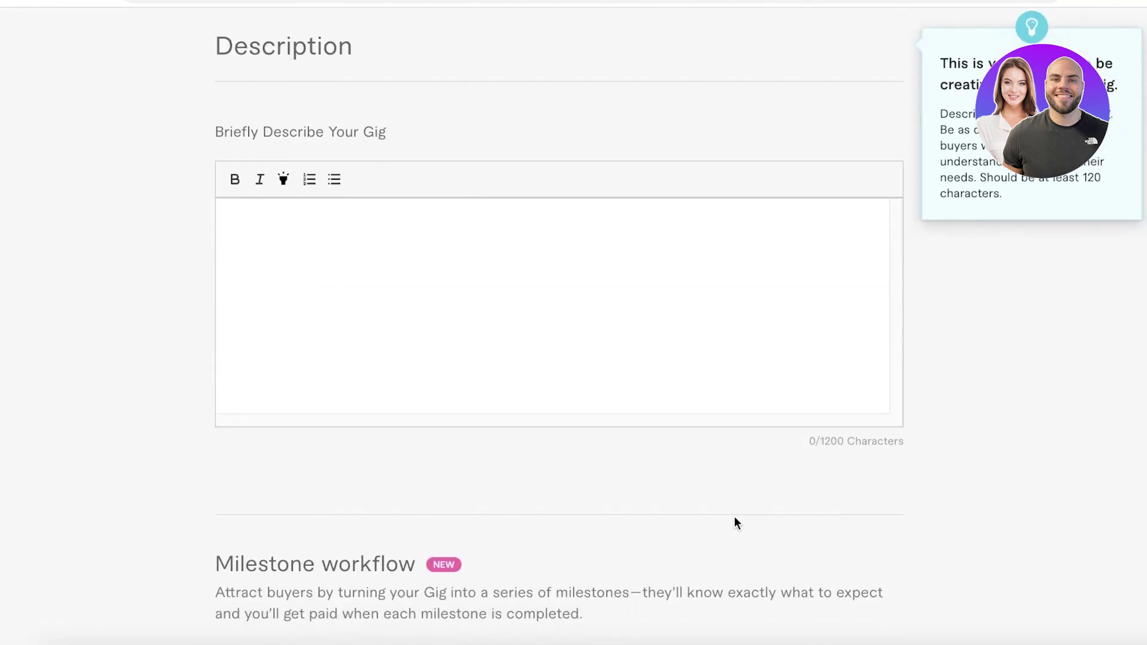
click(551, 292)
scroll(566, 277, up, 3)
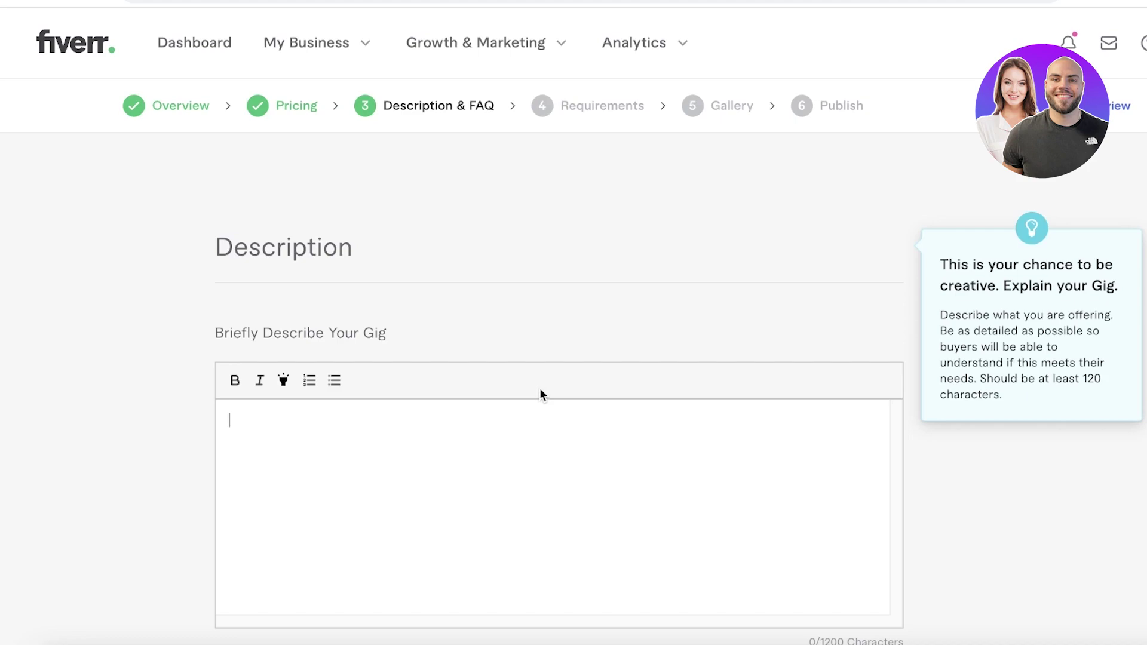
scroll(541, 391, down, 1)
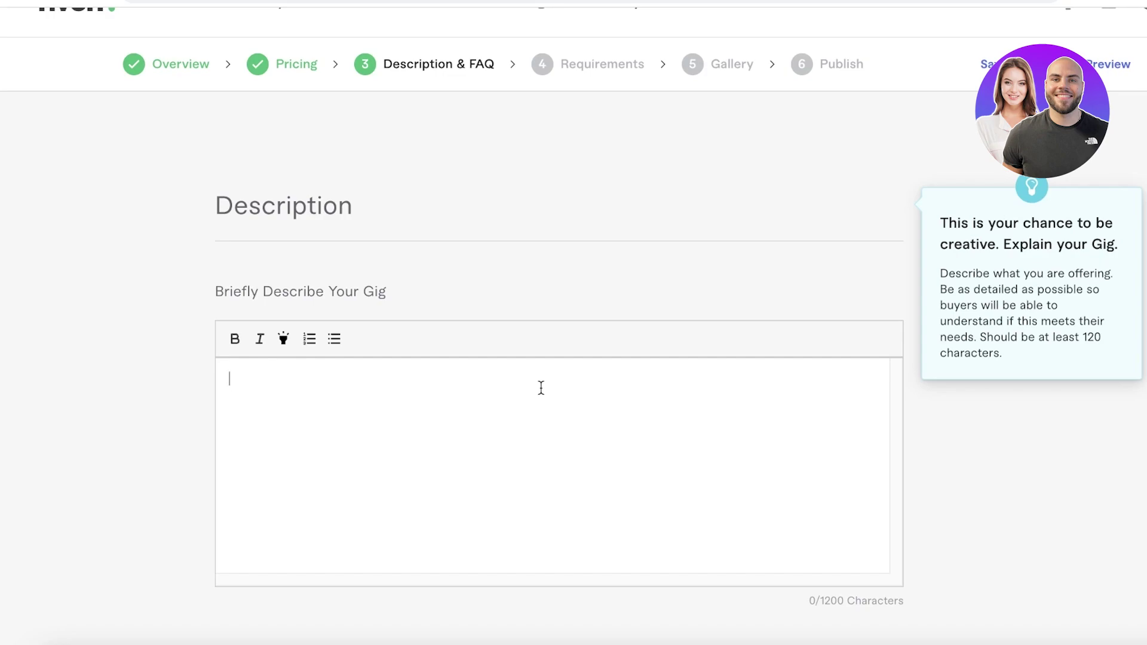
scroll(535, 396, down, 7)
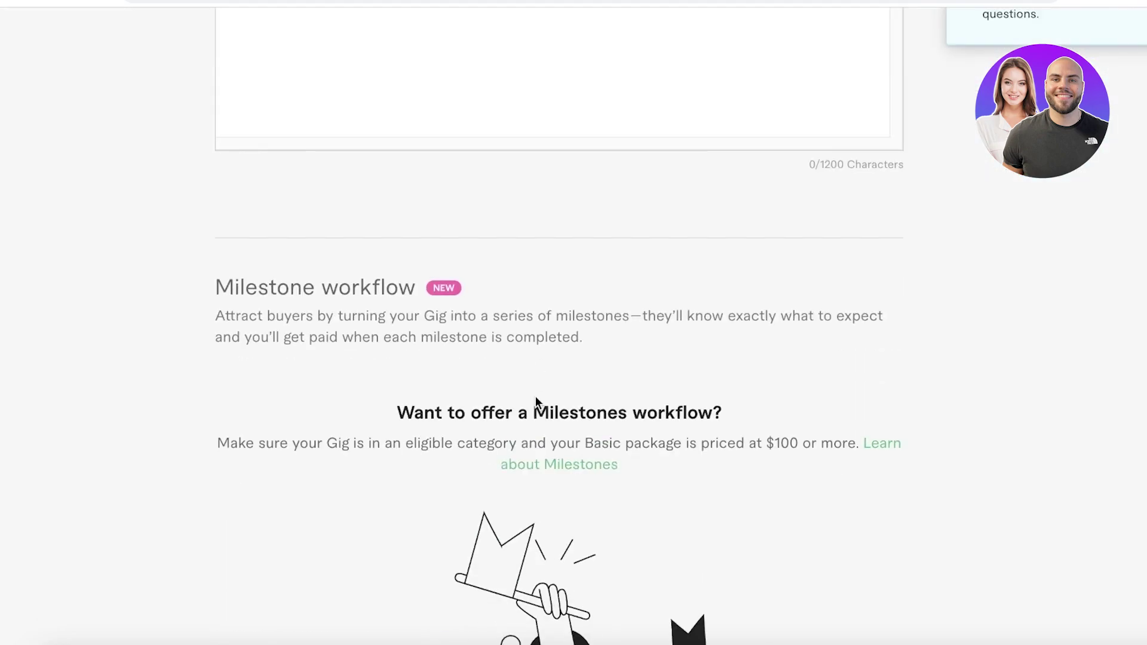
scroll(535, 396, up, 3)
scroll(563, 251, down, 1)
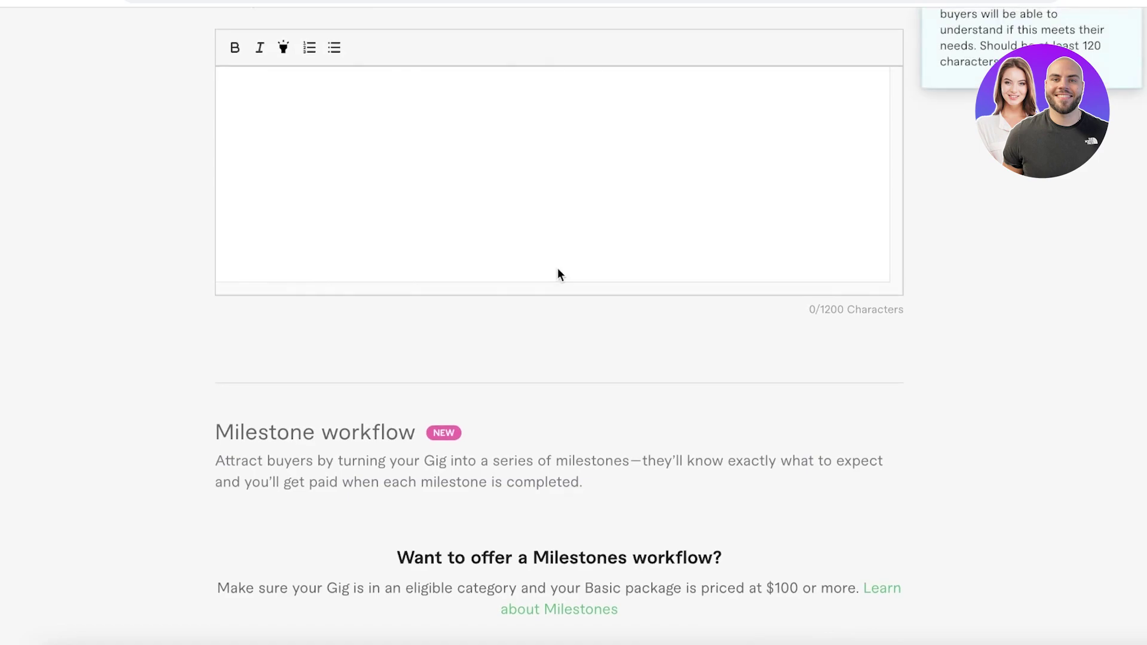
scroll(582, 207, up, 1)
scroll(601, 218, up, 5)
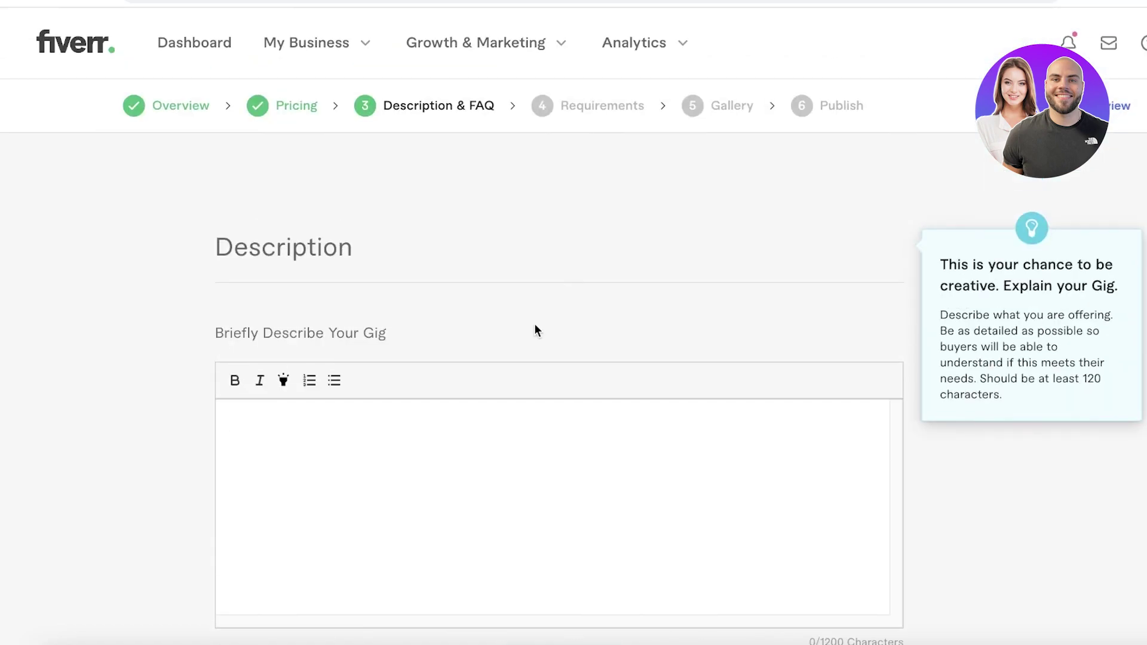
click(536, 430)
scroll(697, 205, down, 6)
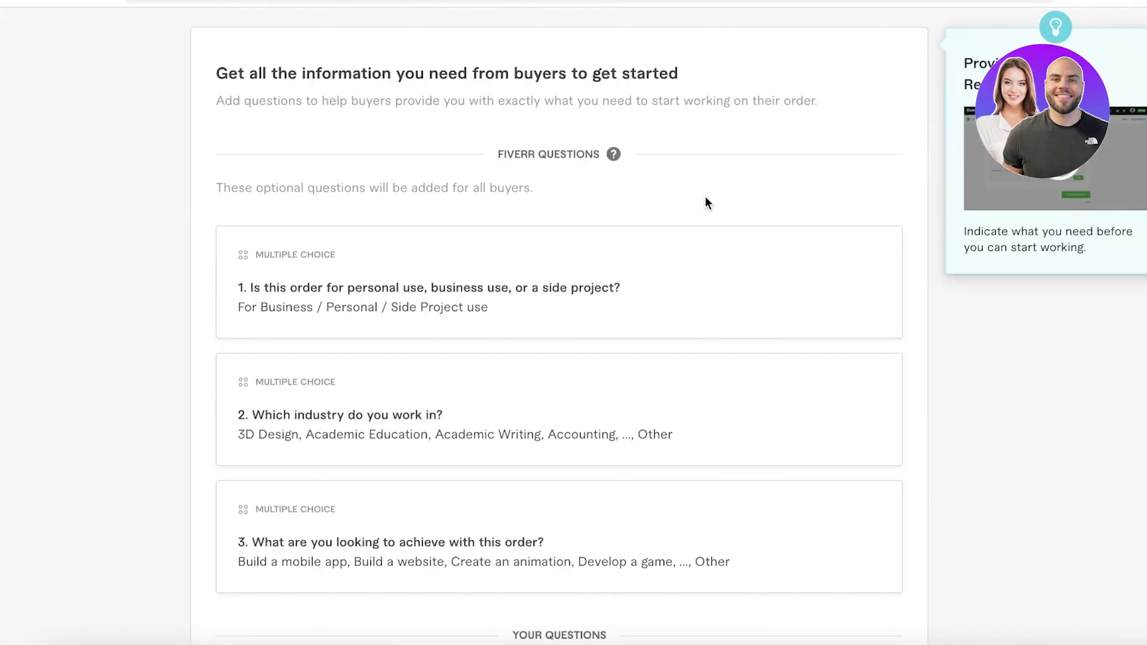
Add the required buyer question 'How many posts do you need per day' and continue to Gallery
scroll(680, 188, up, 3)
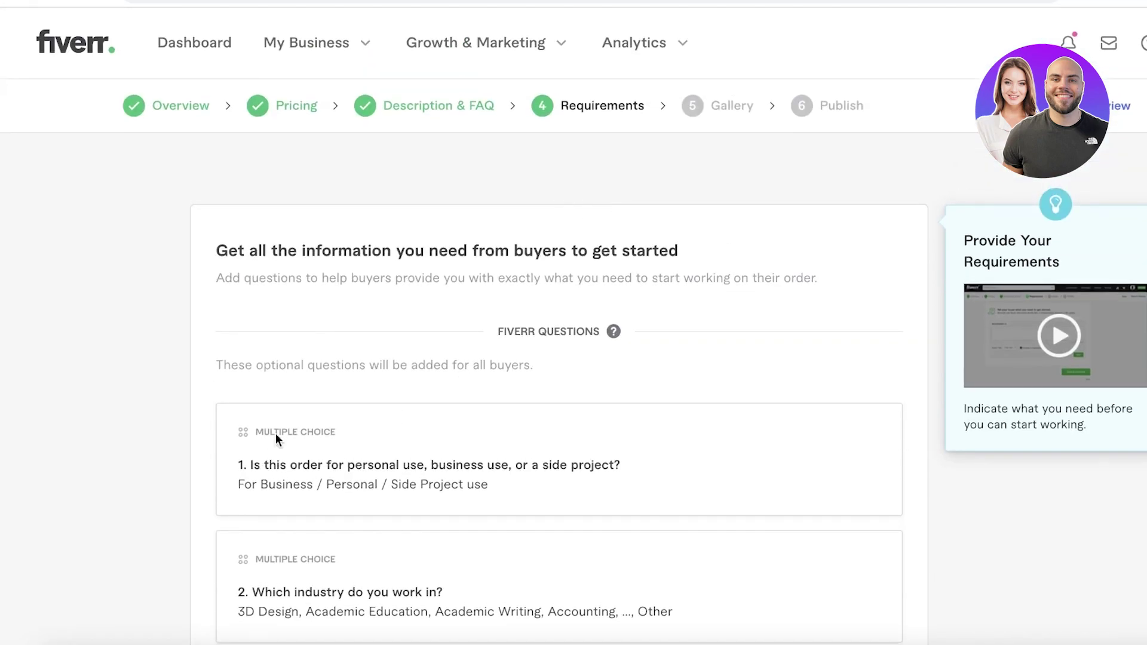
scroll(549, 255, down, 2)
scroll(549, 256, down, 10)
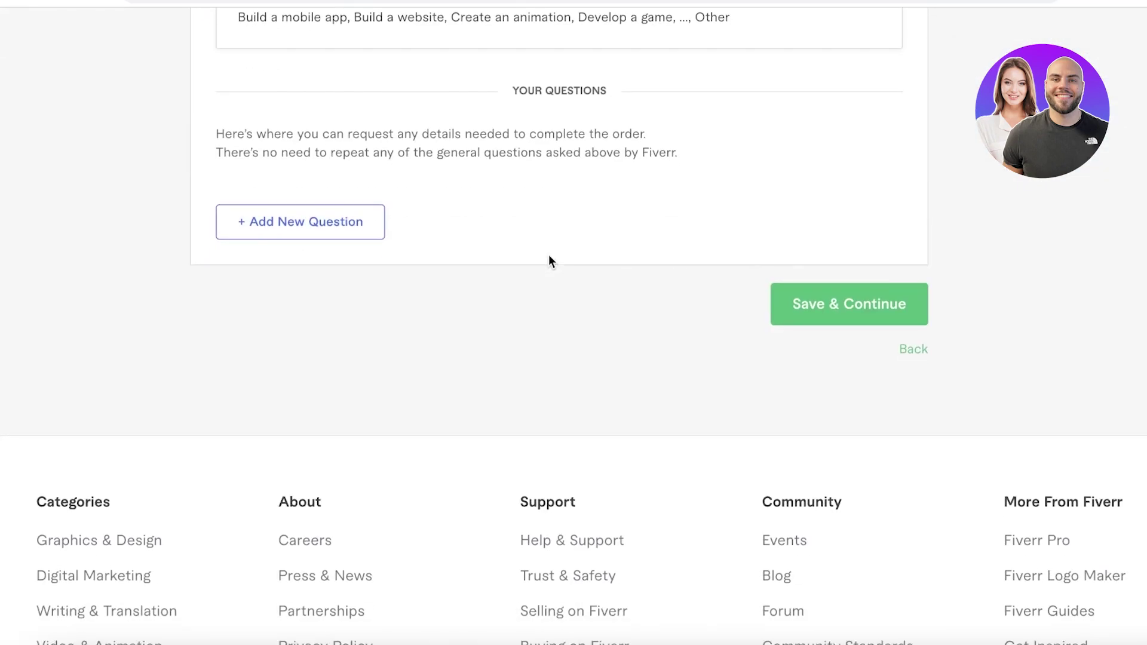
click(853, 315)
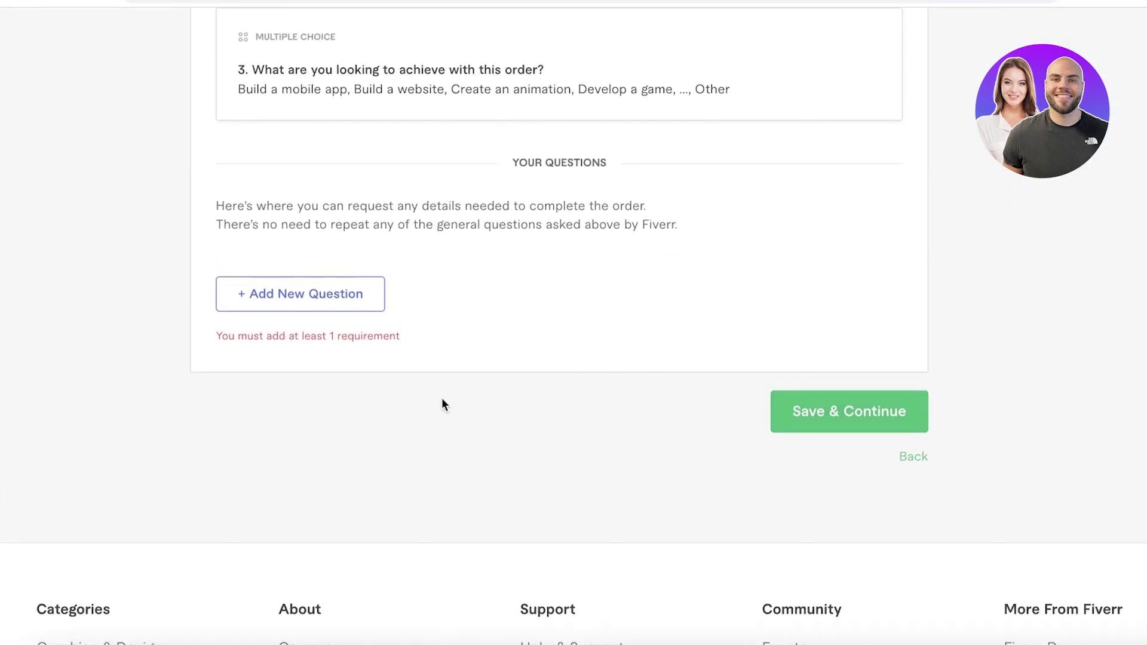
click(333, 294)
click(367, 358)
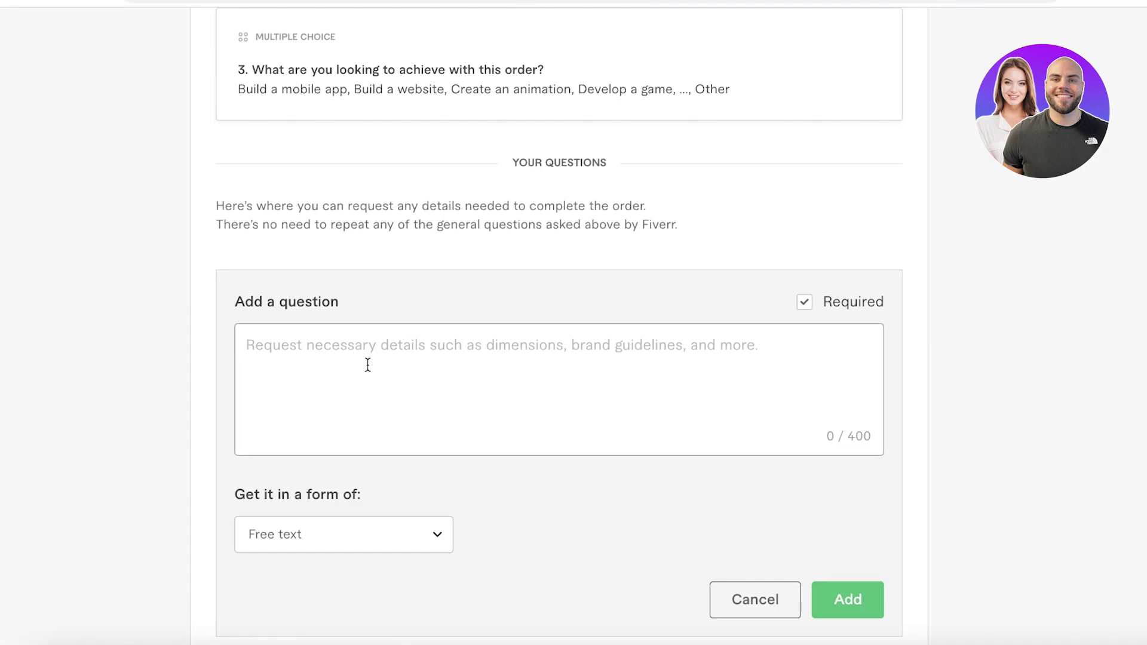
text(How many posts do you need per day)
scroll(297, 525, down, 3)
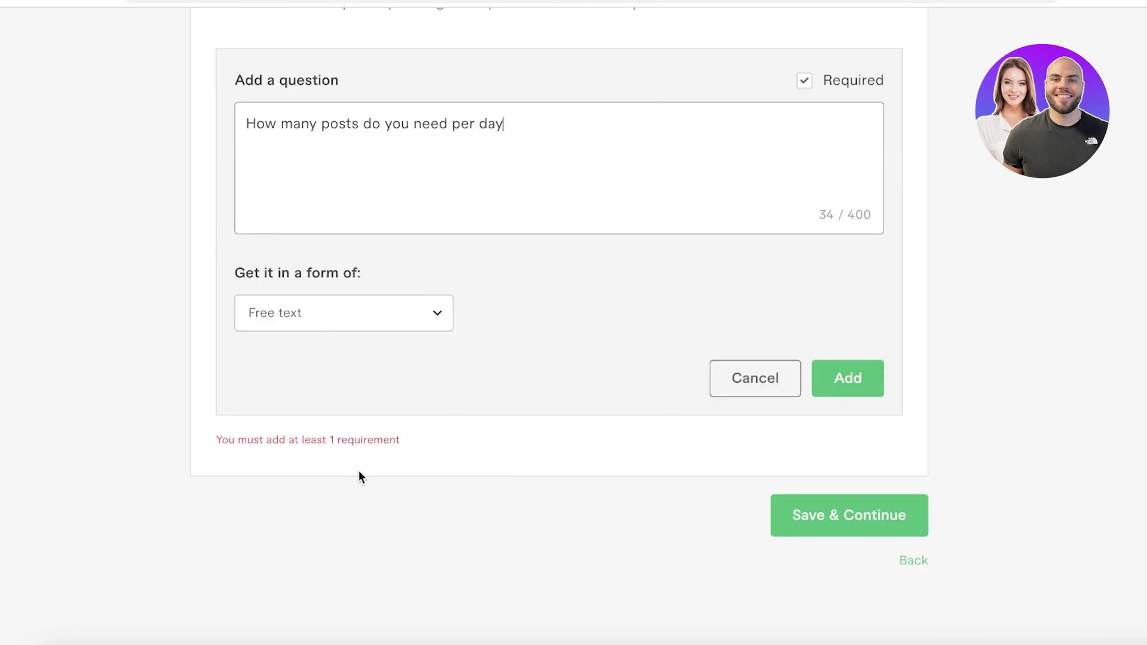
click(830, 378)
click(804, 351)
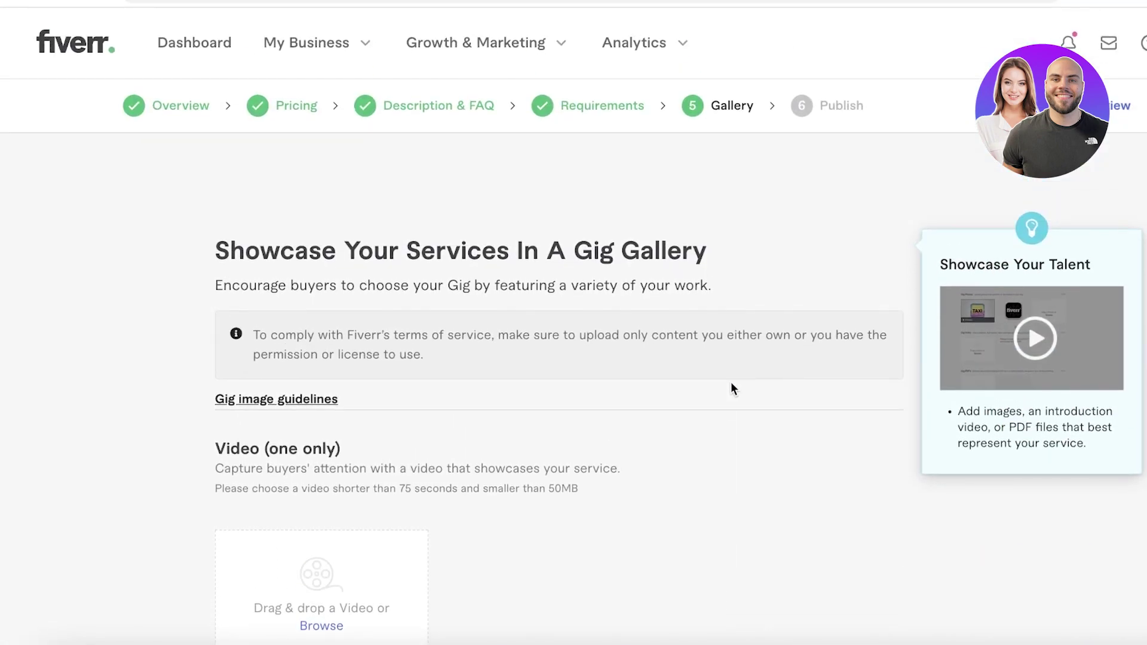
Look over the Gallery step and try saving it before any media is added
scroll(730, 382, down, 4)
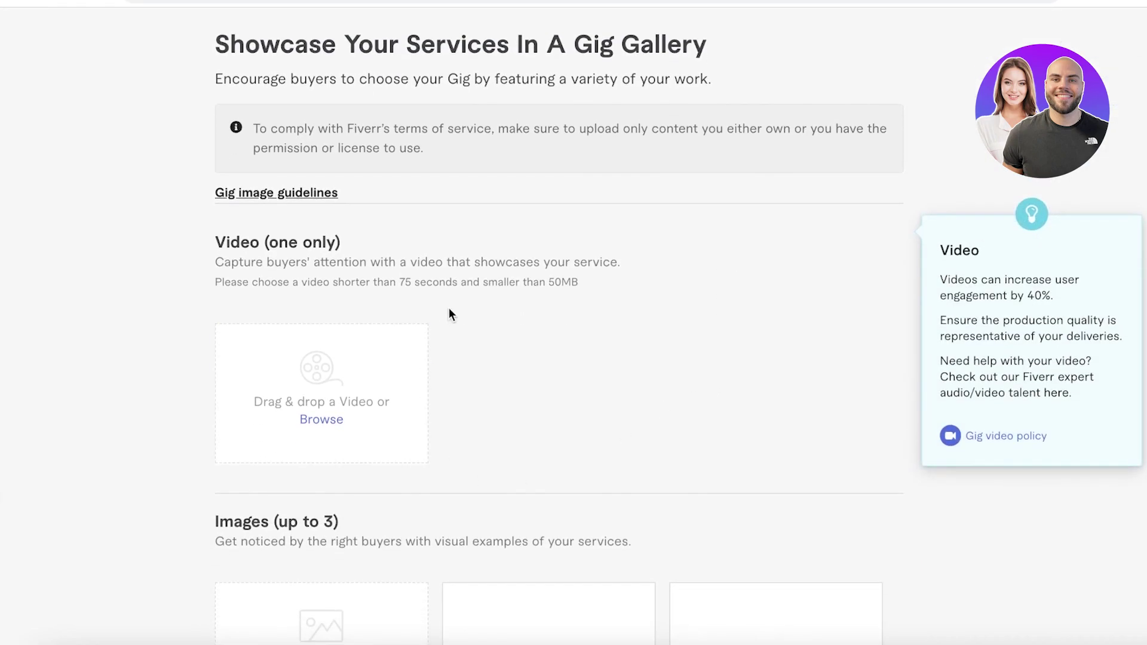
scroll(410, 287, down, 10)
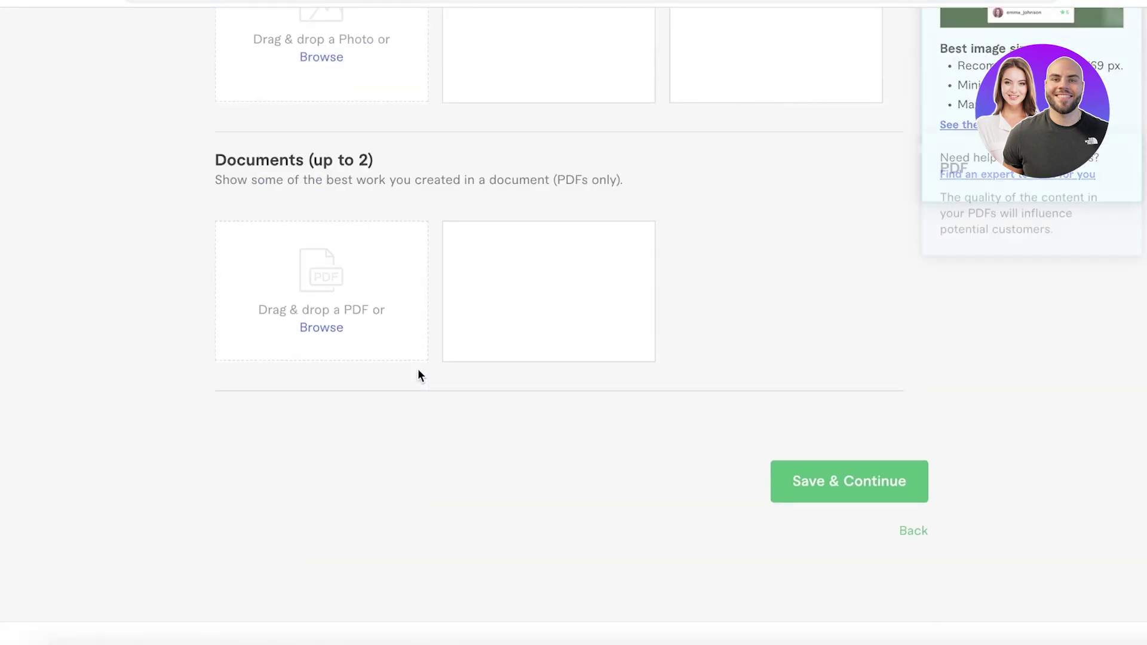
scroll(417, 374, up, 8)
scroll(448, 349, up, 4)
scroll(446, 352, down, 6)
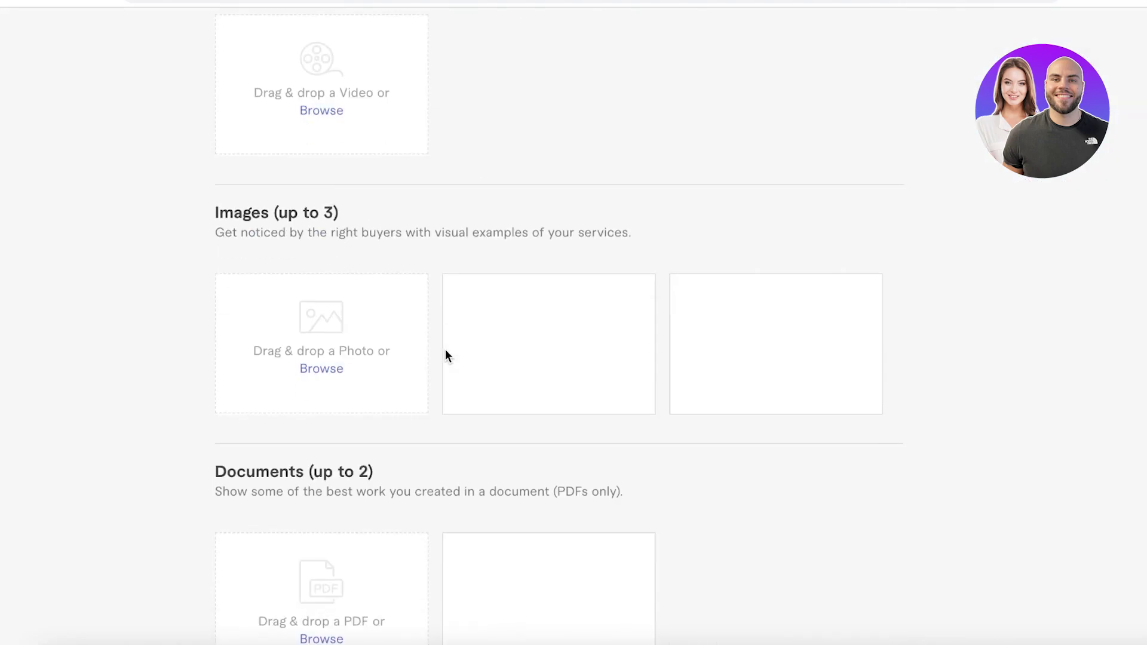
scroll(307, 448, up, 3)
scroll(307, 448, down, 10)
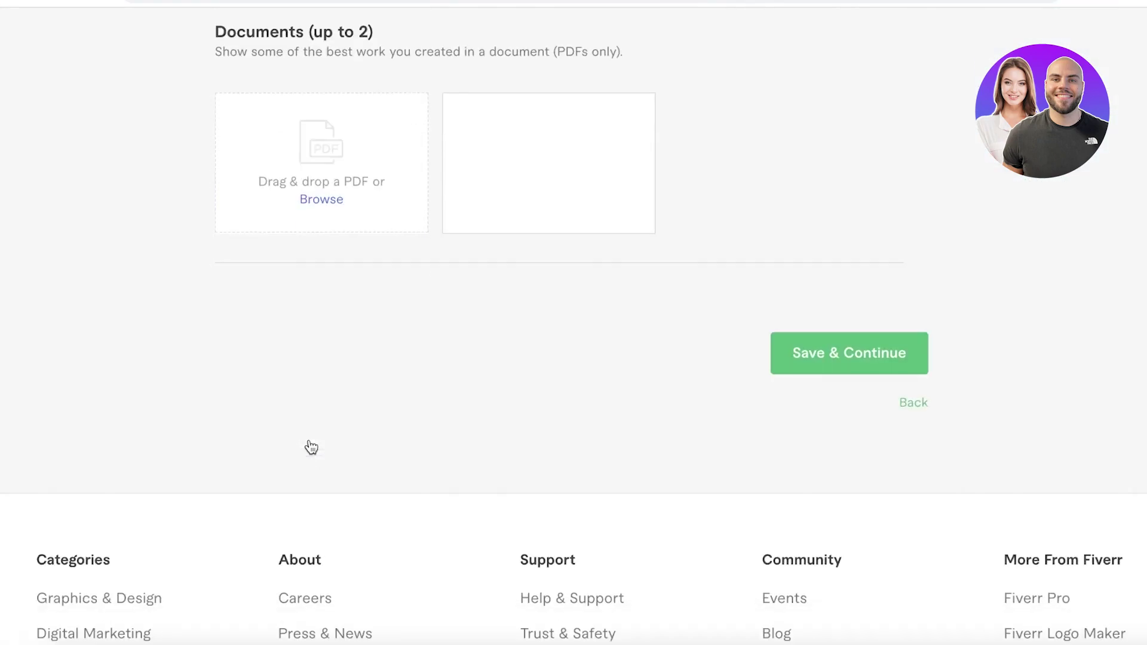
scroll(309, 447, up, 2)
scroll(310, 445, up, 10)
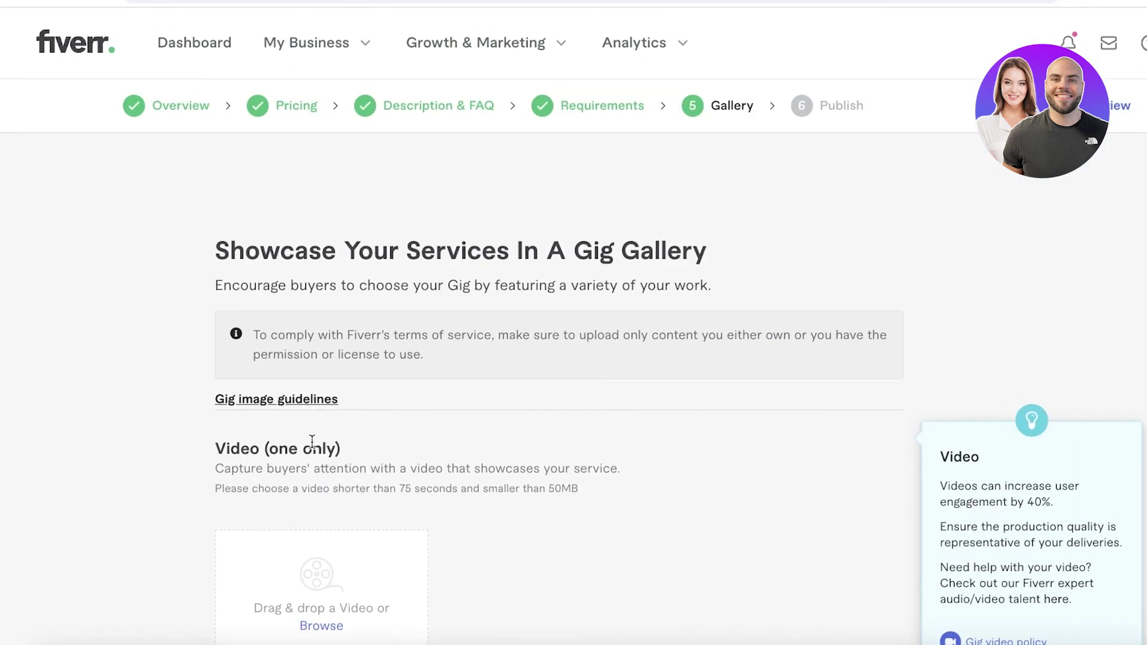
scroll(309, 437, down, 12)
click(860, 307)
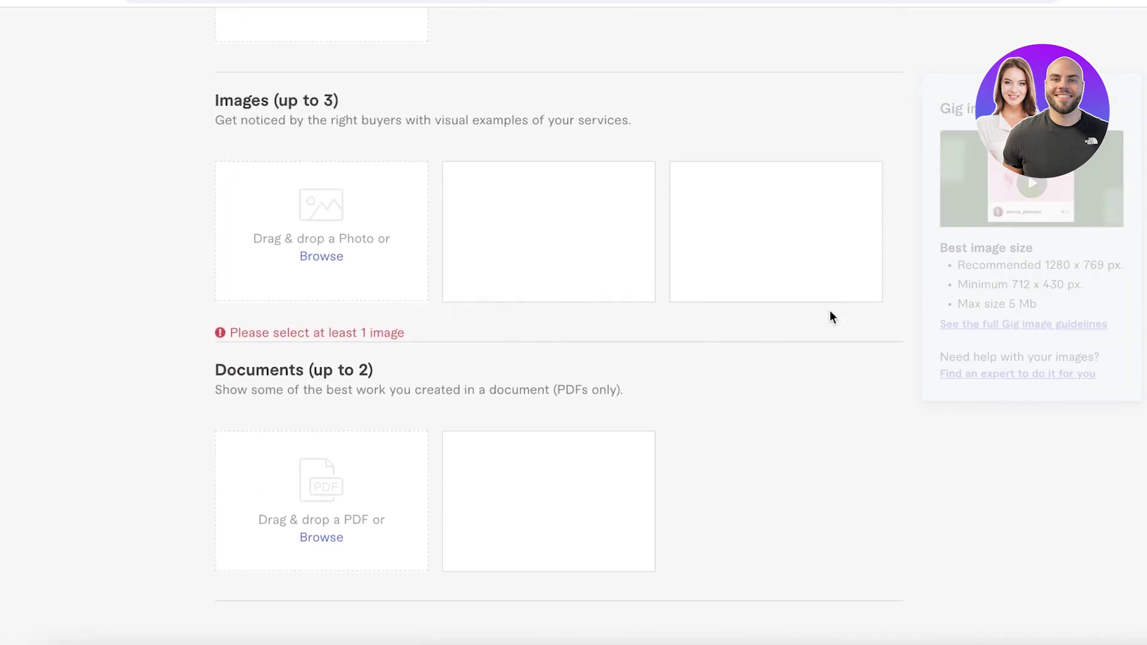
Upload Untitled design.png from Downloads as the primary gallery image and continue to Publish
click(326, 258)
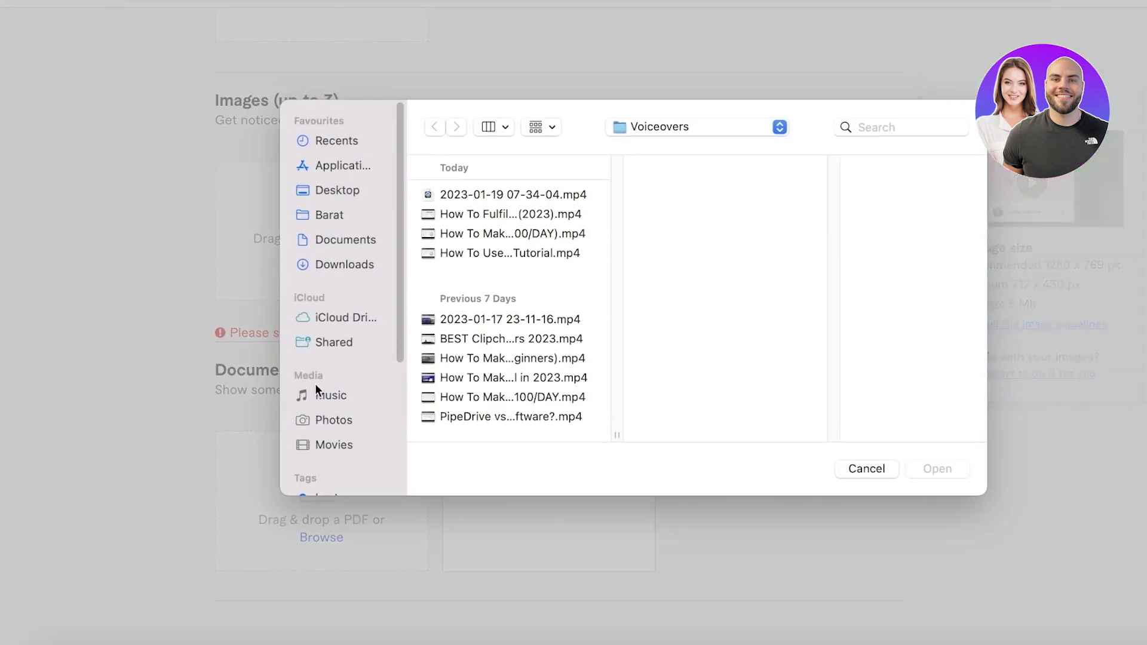
click(340, 265)
click(490, 236)
click(514, 252)
click(511, 270)
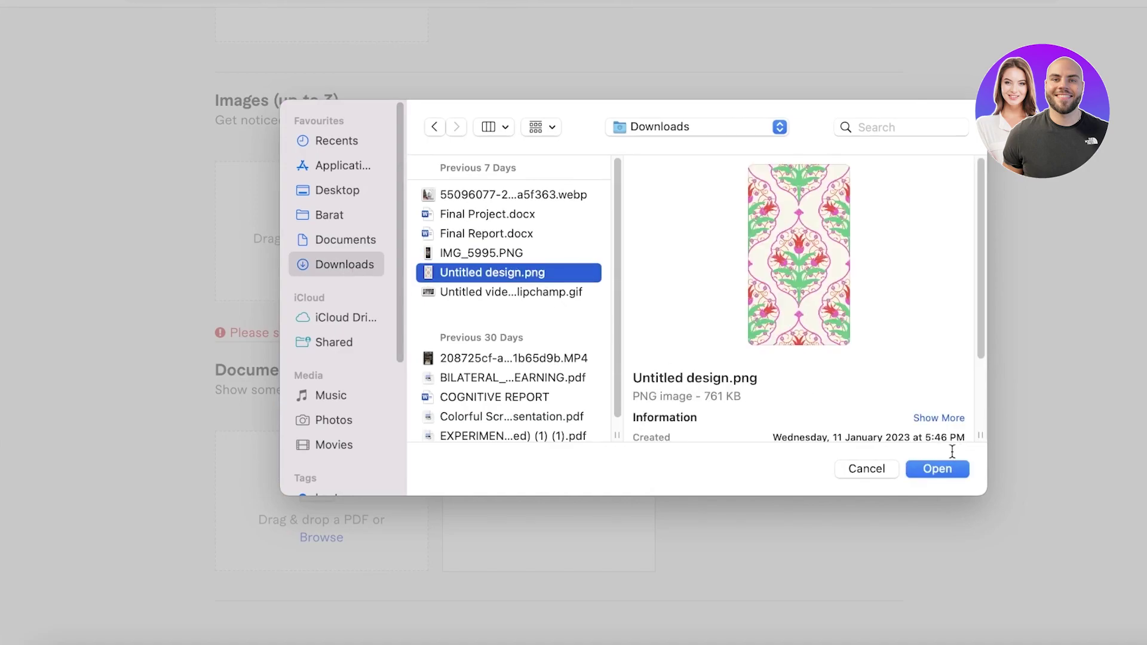
click(937, 469)
scroll(924, 463, down, 8)
scroll(647, 425, up, 3)
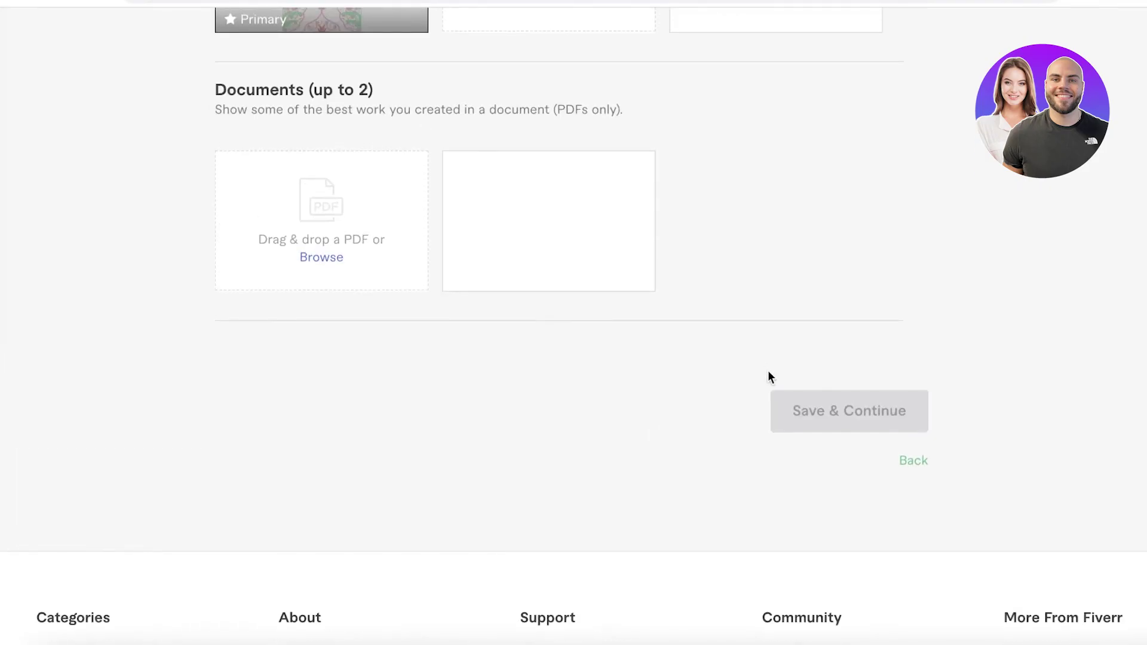
click(789, 399)
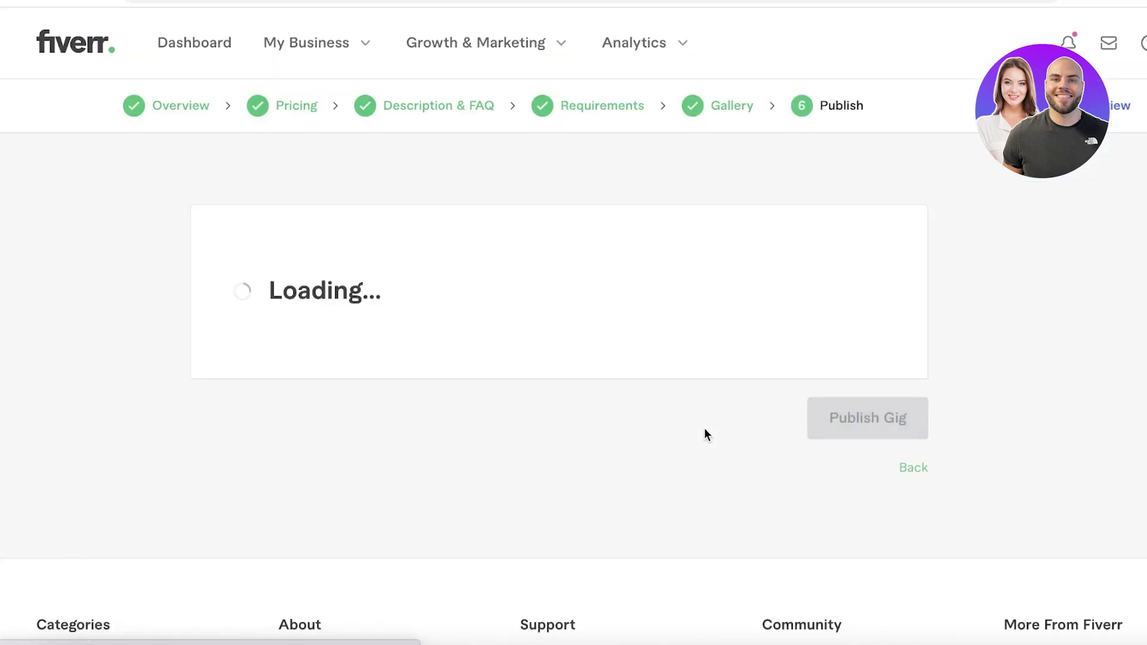
Answer No to 'Are you a U.S. person?' on Form W-9, save, and dismiss the confirmation
scroll(723, 427, down, 10)
scroll(681, 445, up, 15)
scroll(434, 376, down, 3)
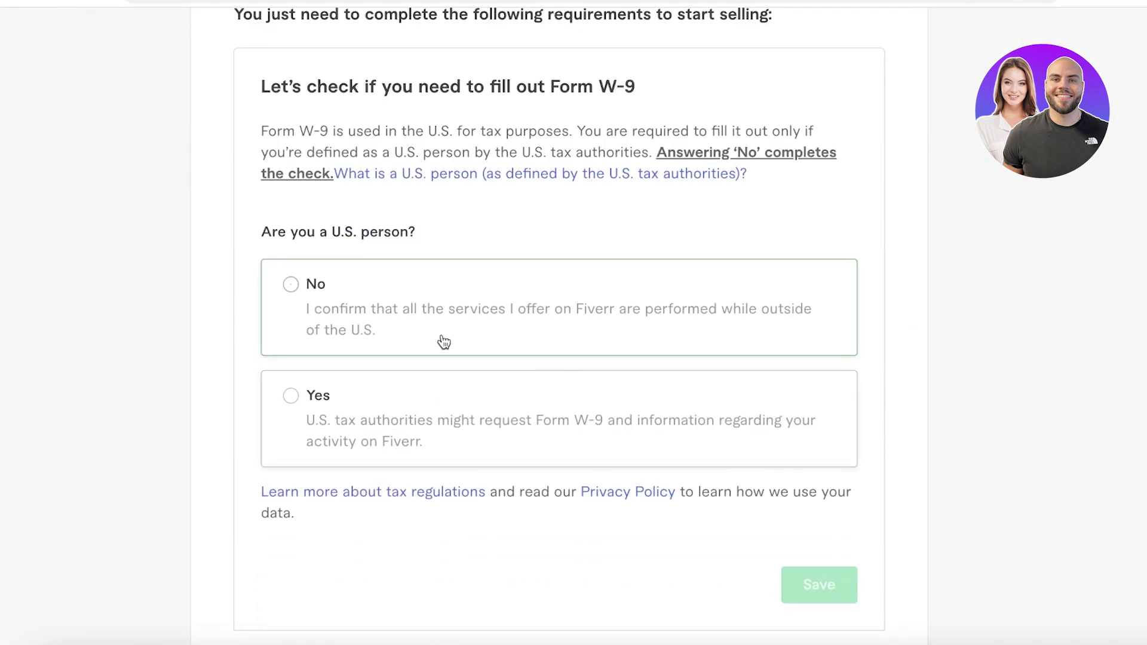
click(440, 341)
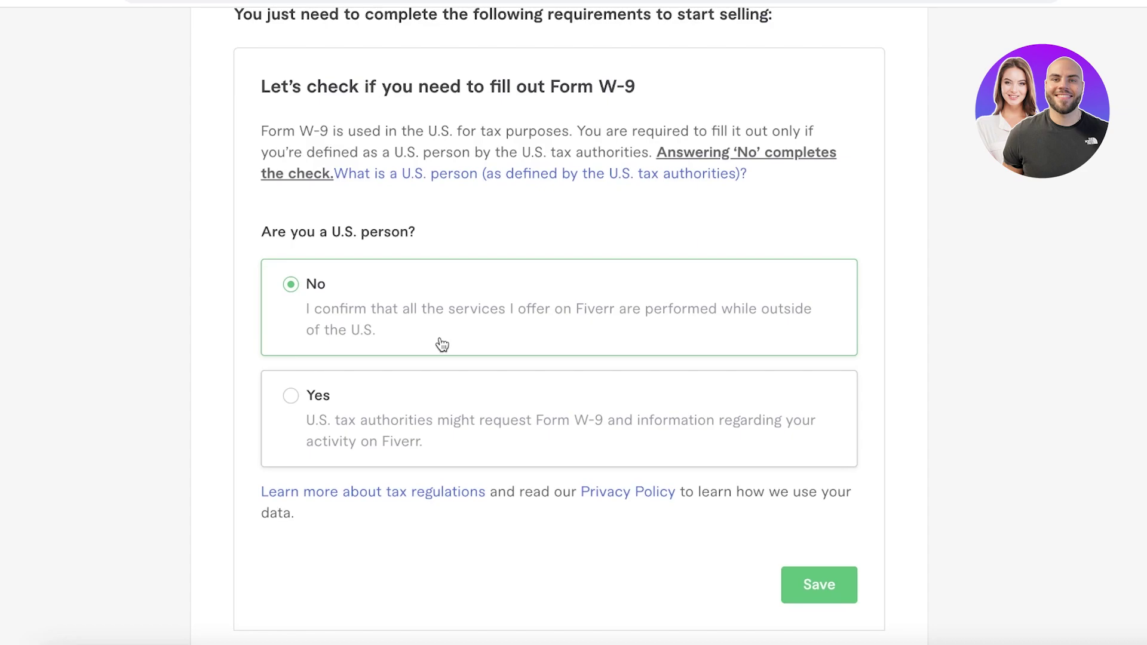
click(822, 585)
click(627, 436)
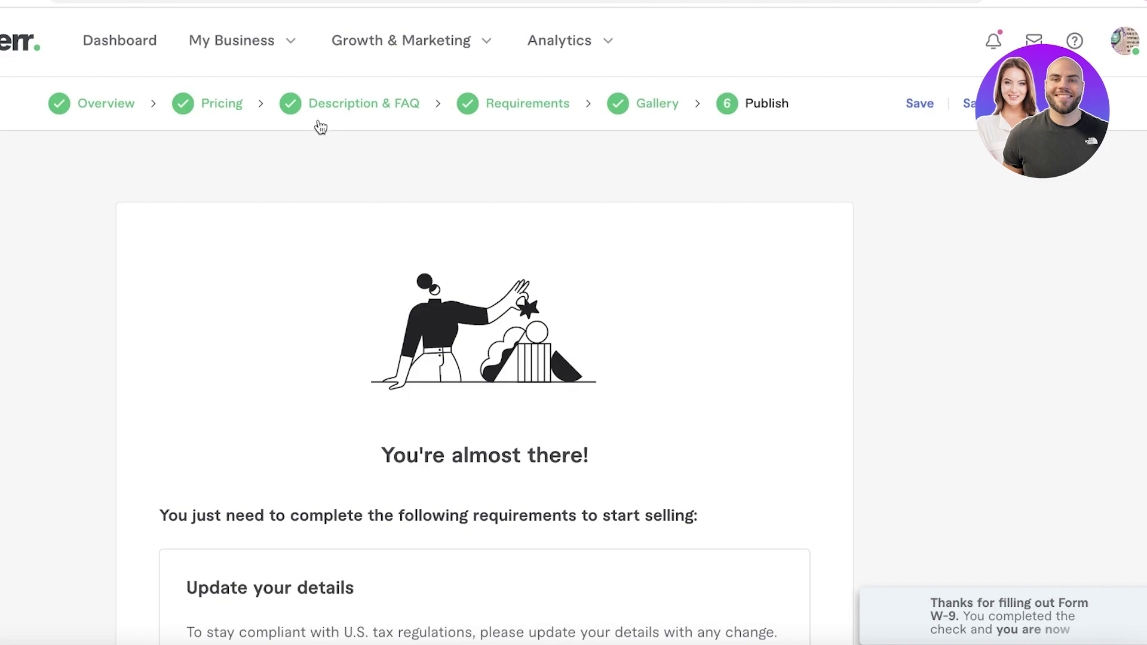
click(1125, 46)
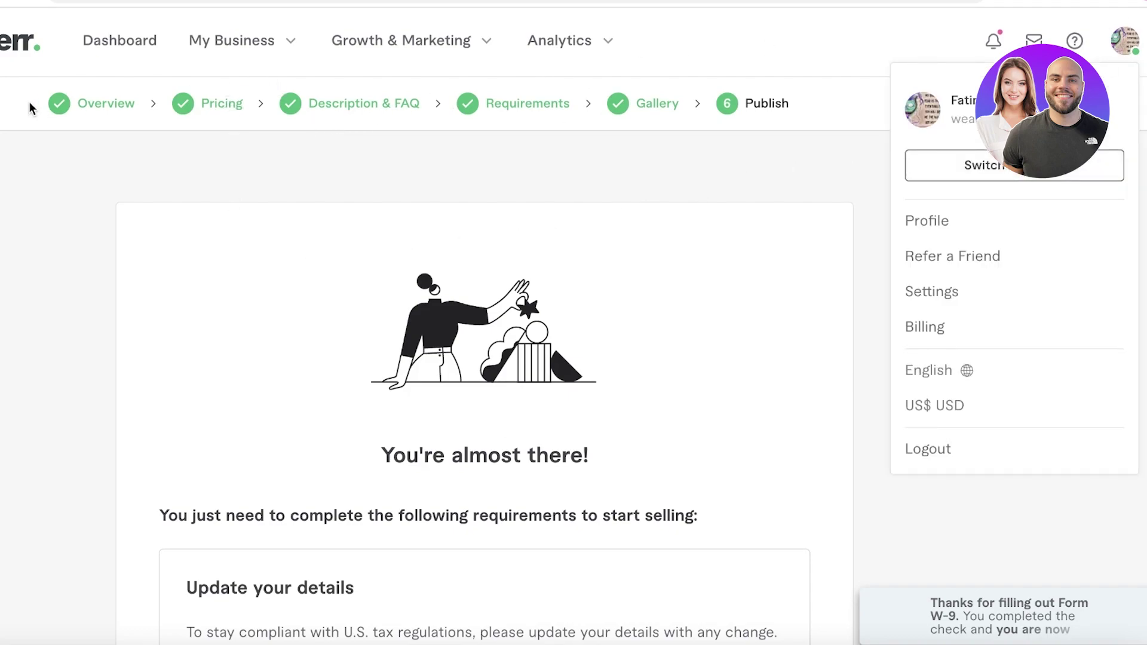
Leave the Publish step for the seller dashboard via the Fiverr logo
click(14, 42)
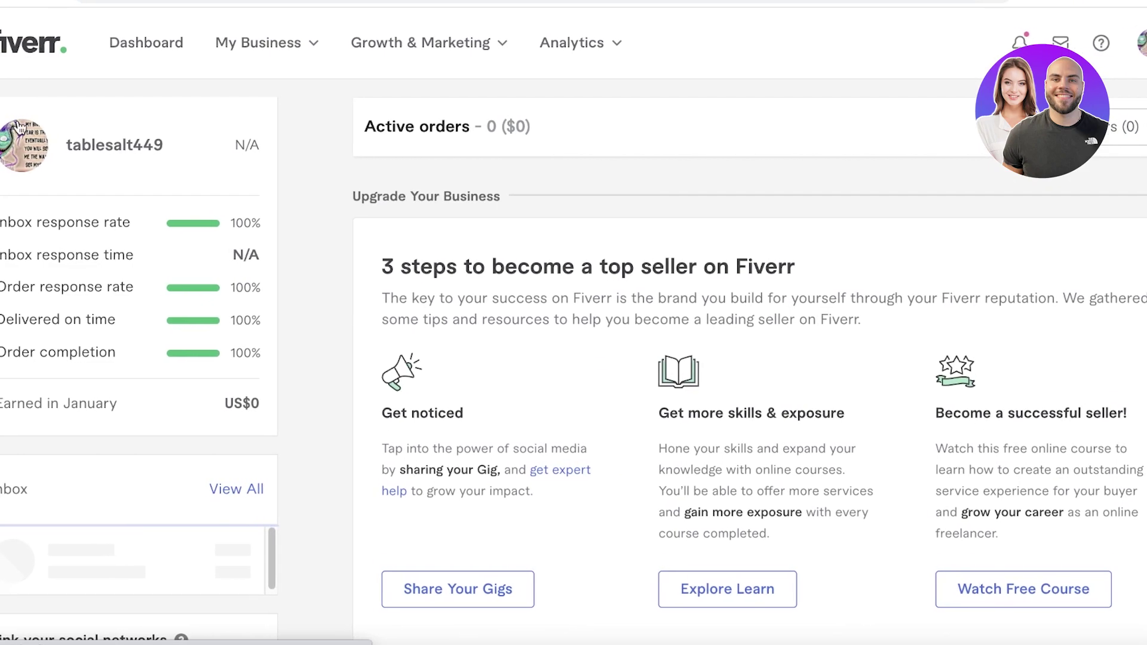
scroll(761, 80, down, 1)
scroll(761, 80, up, 1)
scroll(780, 88, up, 1)
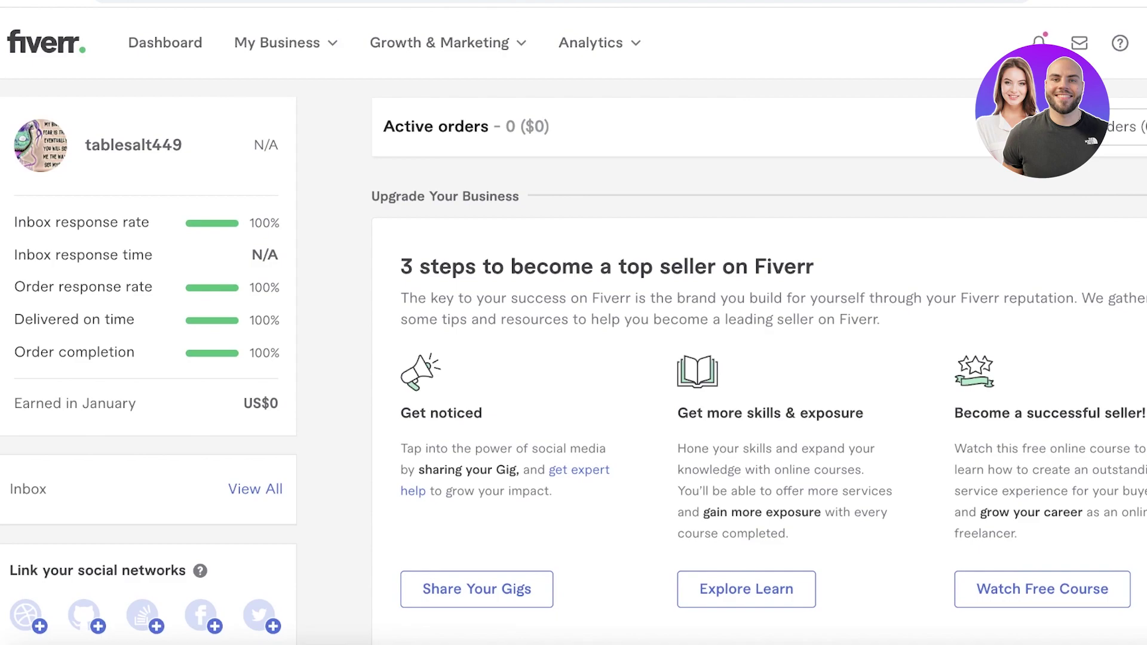
Check the account options, reload the dashboard, and open the My Business menu
click(1142, 43)
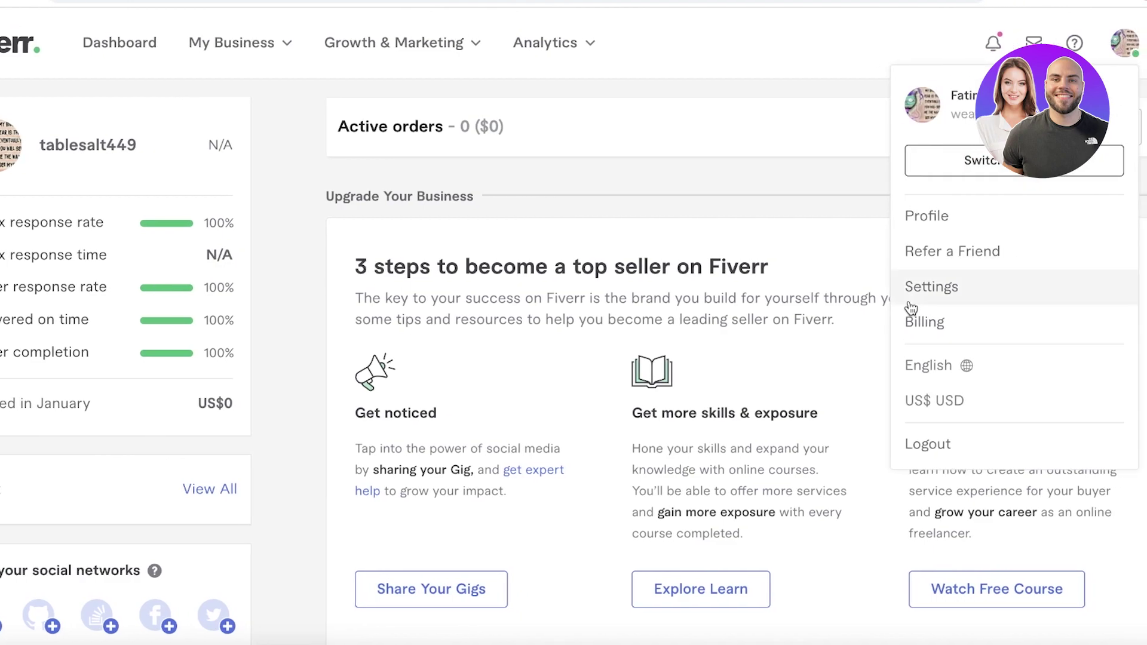
click(313, 85)
scroll(313, 84, down, 10)
scroll(332, 92, up, 10)
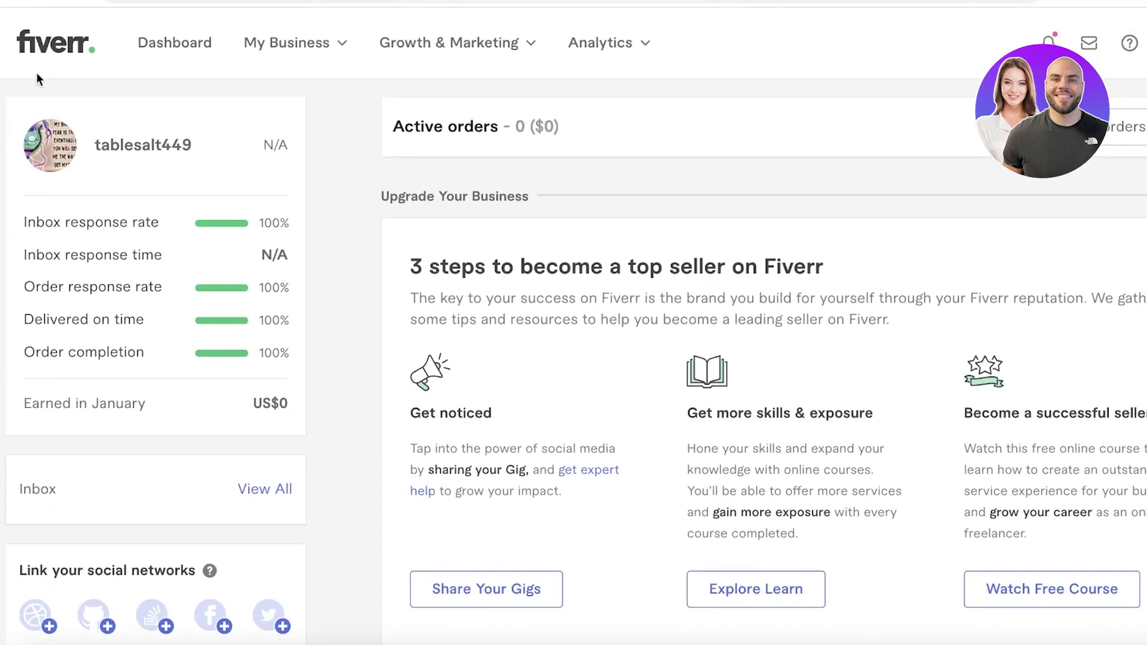
click(182, 40)
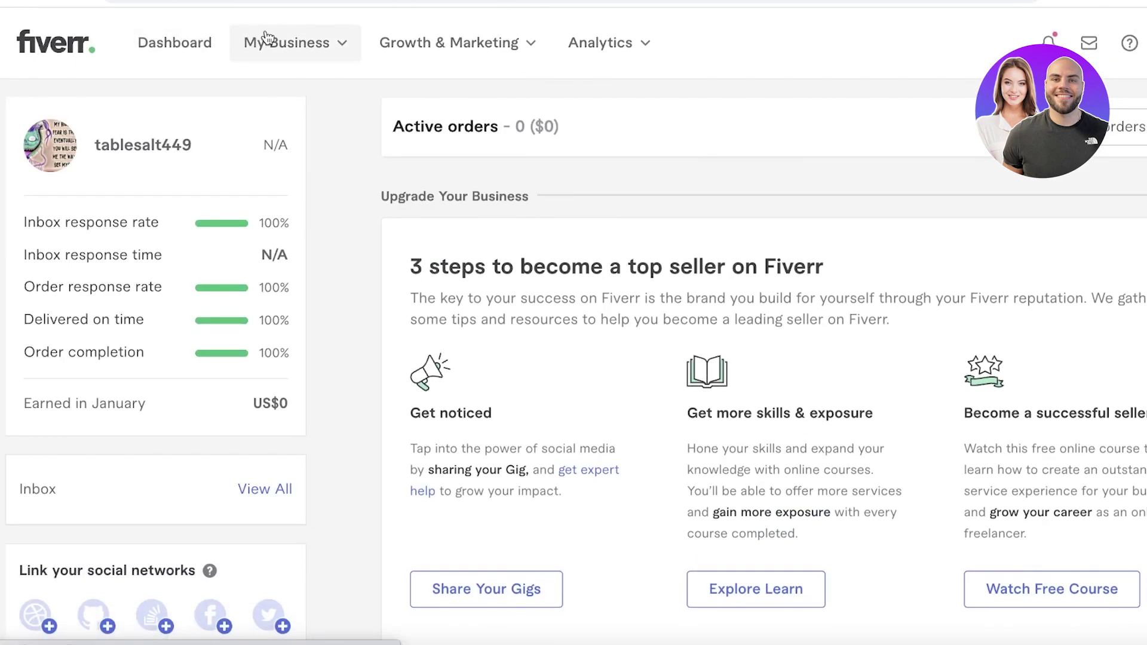
click(269, 42)
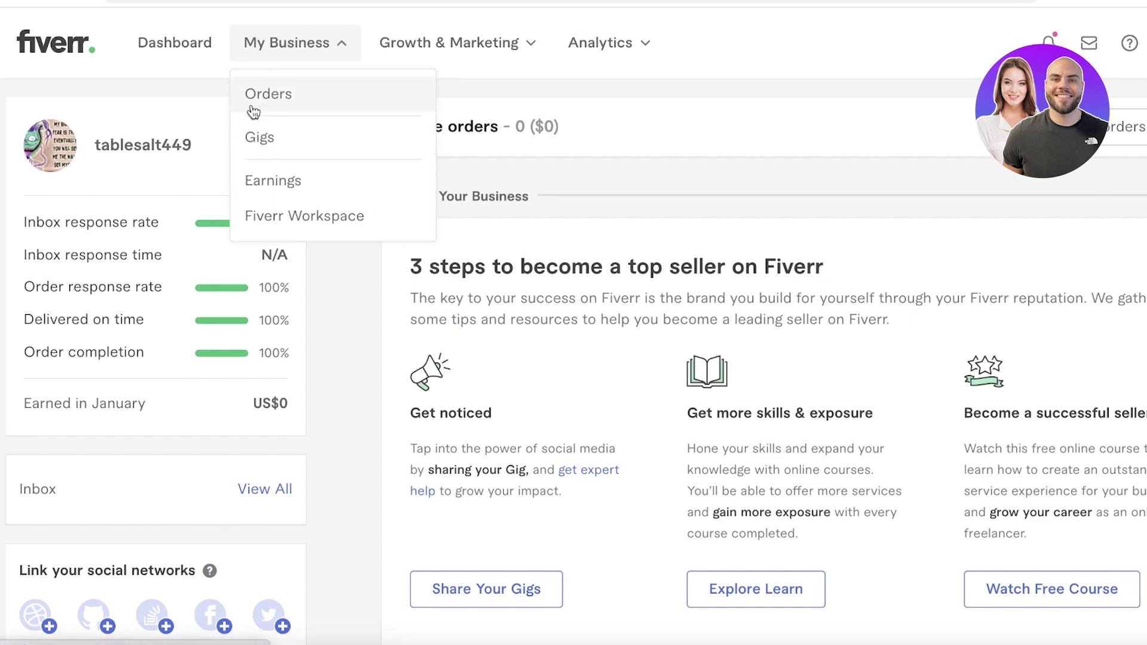
click(266, 138)
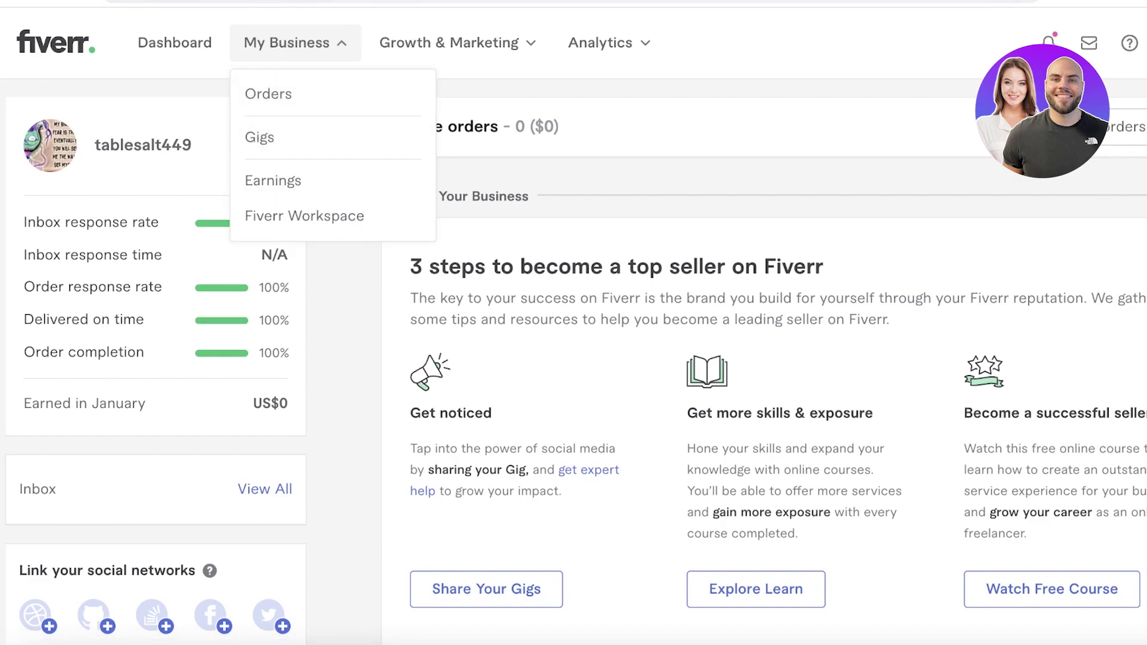